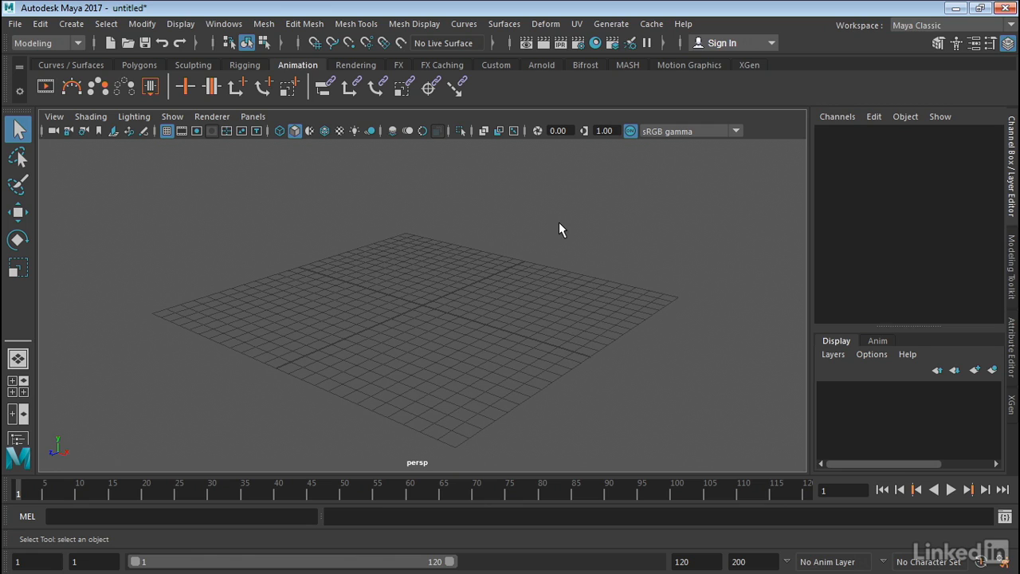
- Create a basic camera at the origin and scale it uniformly to about 35
left_click(76, 24)
mouse_move(100, 122)
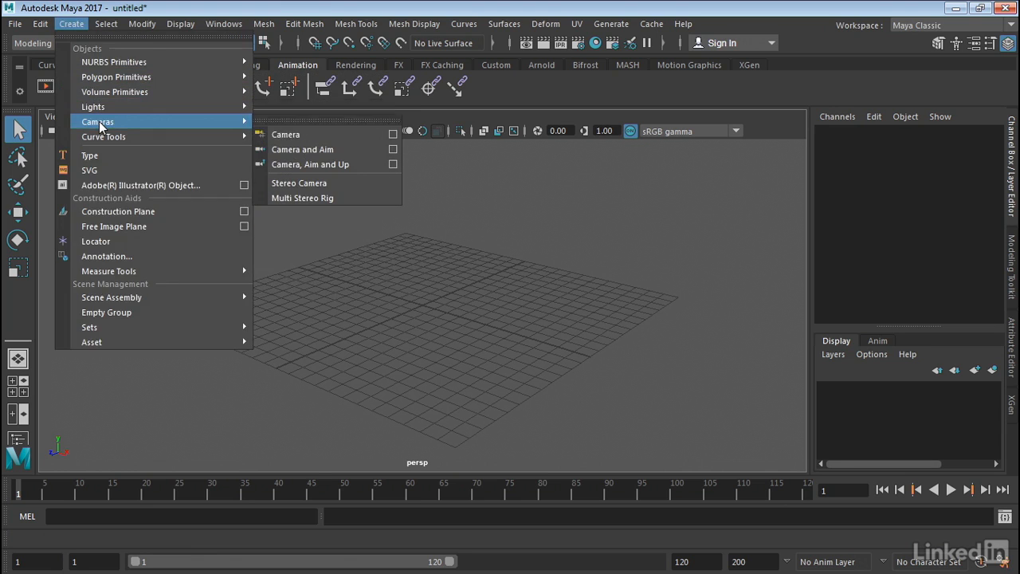
left_click(287, 134)
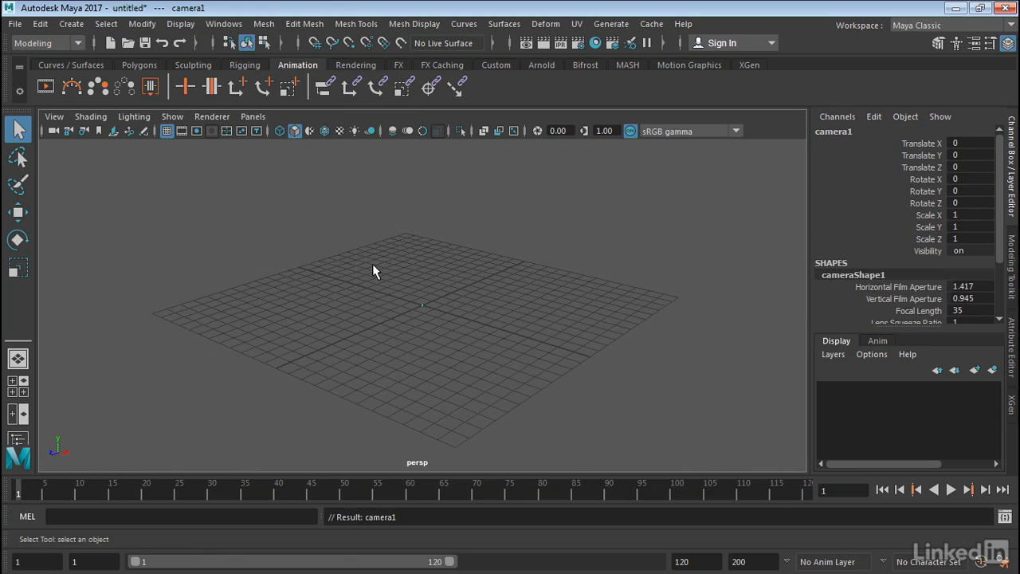
key("r")
left_click_drag(422, 304, 464, 293)
- Move the camera up to about 2.96 in Y and back to about 11.78 in Z
key("w")
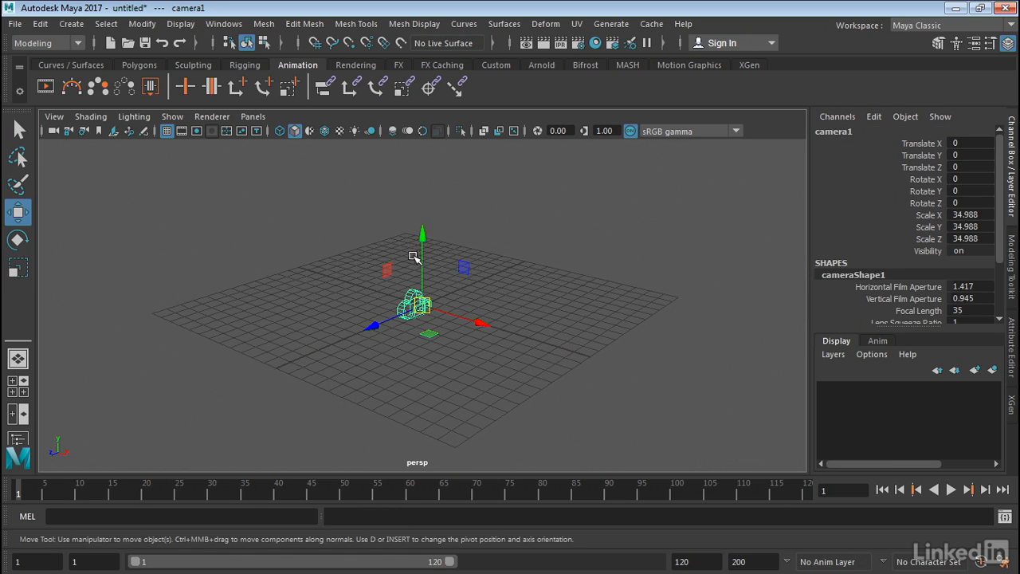
left_click_drag(423, 244, 429, 206)
left_click_drag(398, 280, 239, 355)
left_click_drag(274, 283, 272, 269)
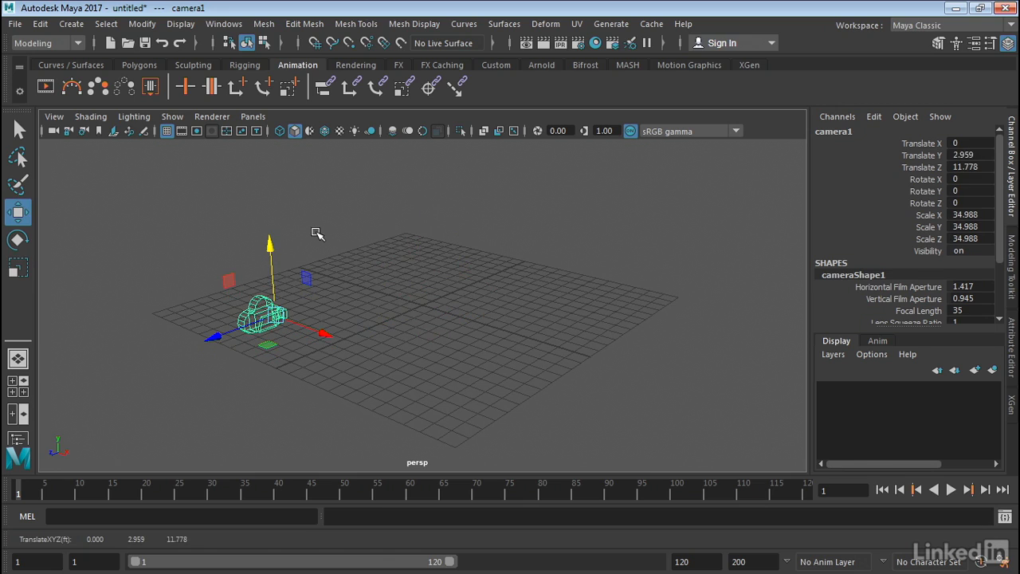
- Look through camera1 in the perspective viewport and pull the camera back to about 12.8 in Z
left_click(254, 117)
mouse_move(288, 136)
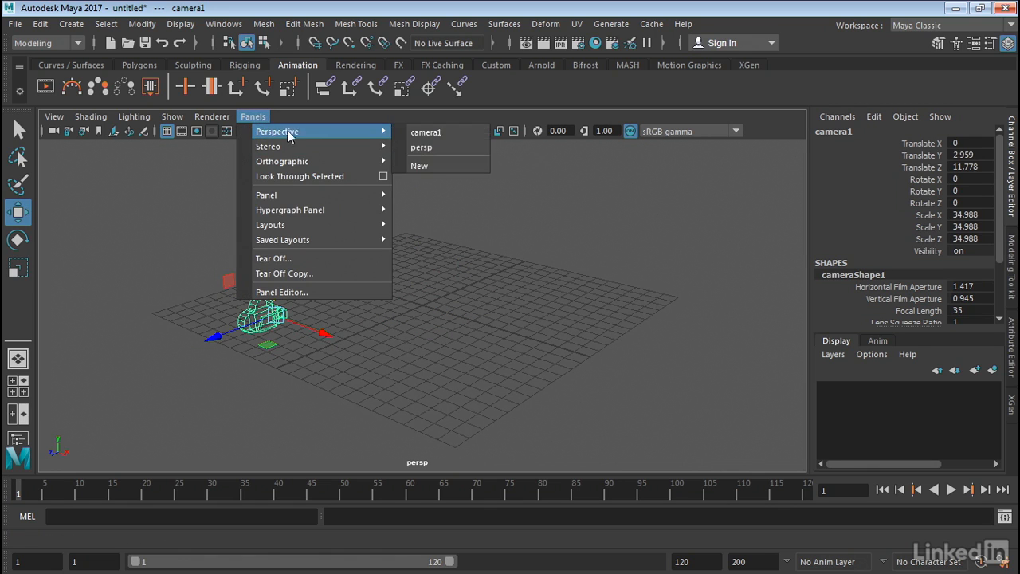
left_click(433, 133)
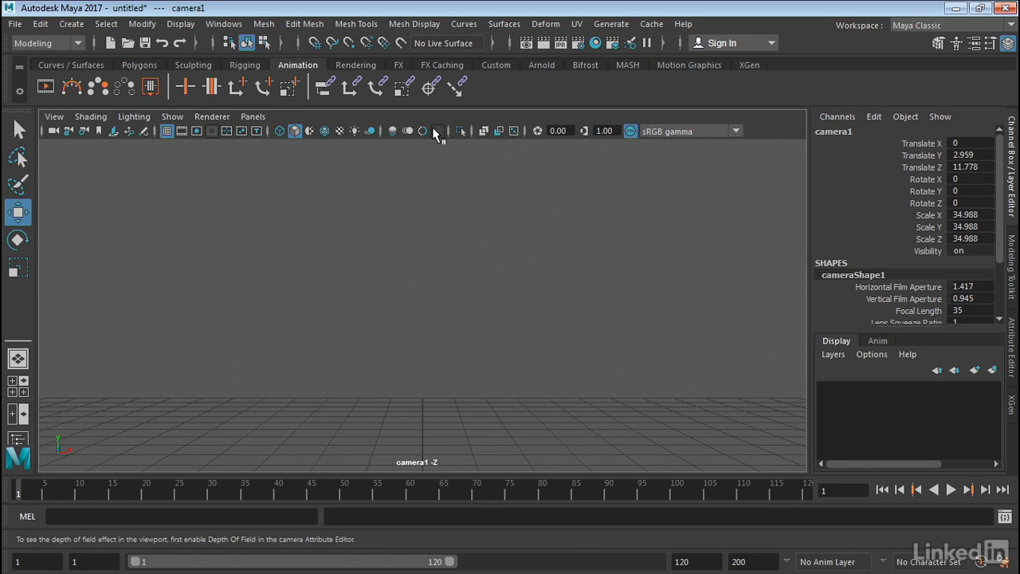
scroll(583, 321, "down", 2)
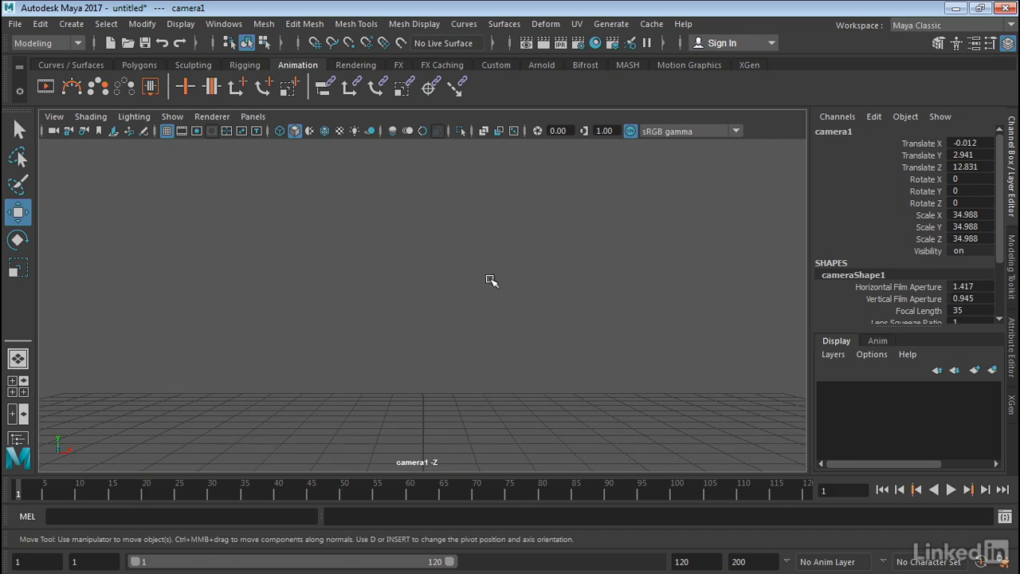
- Import CamMatchImage.jpg from the sourceimages folder as an image plane for camera1
left_click(46, 117)
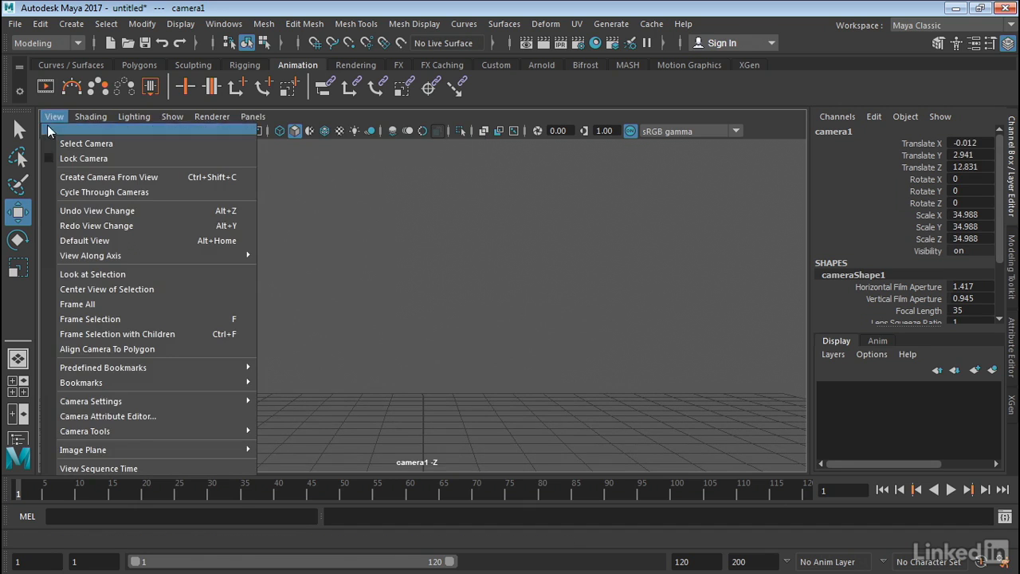
mouse_move(190, 450)
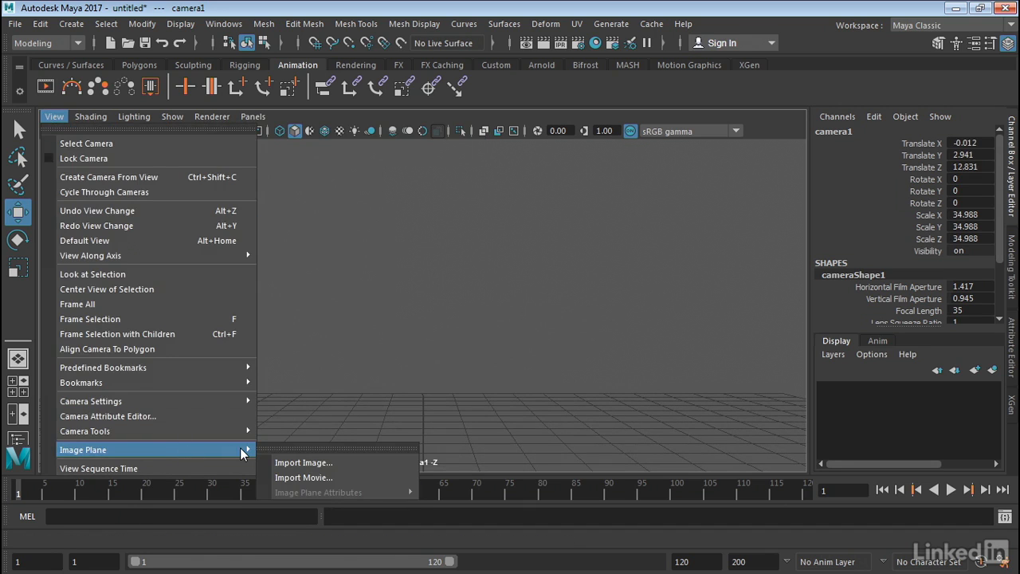
left_click(281, 464)
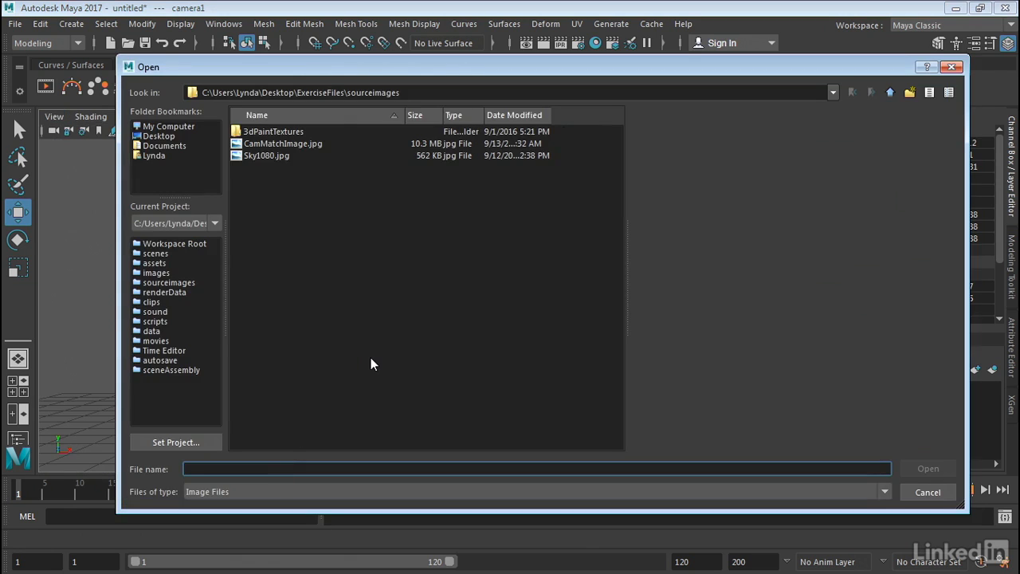
left_click(317, 143)
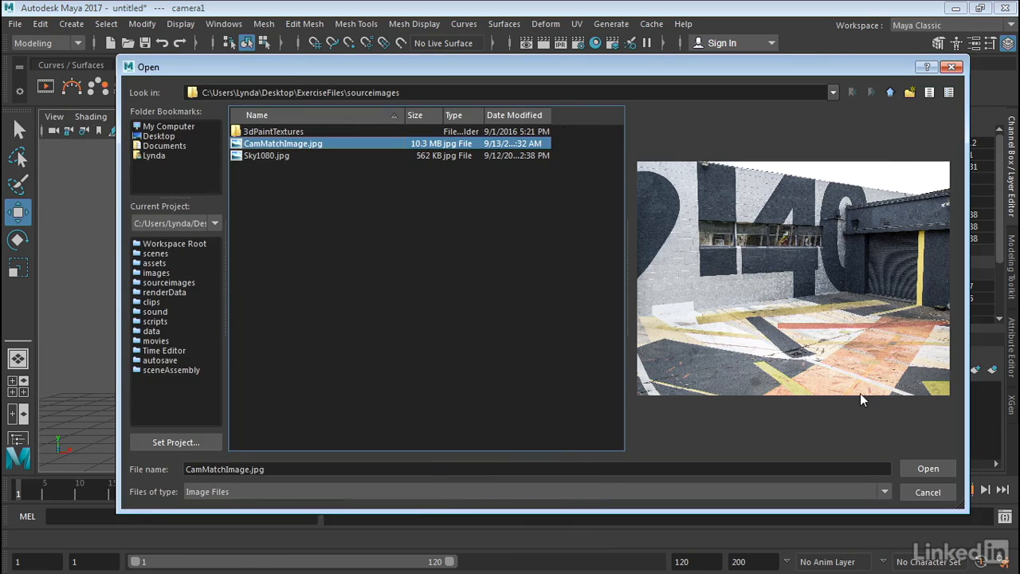
left_click(916, 470)
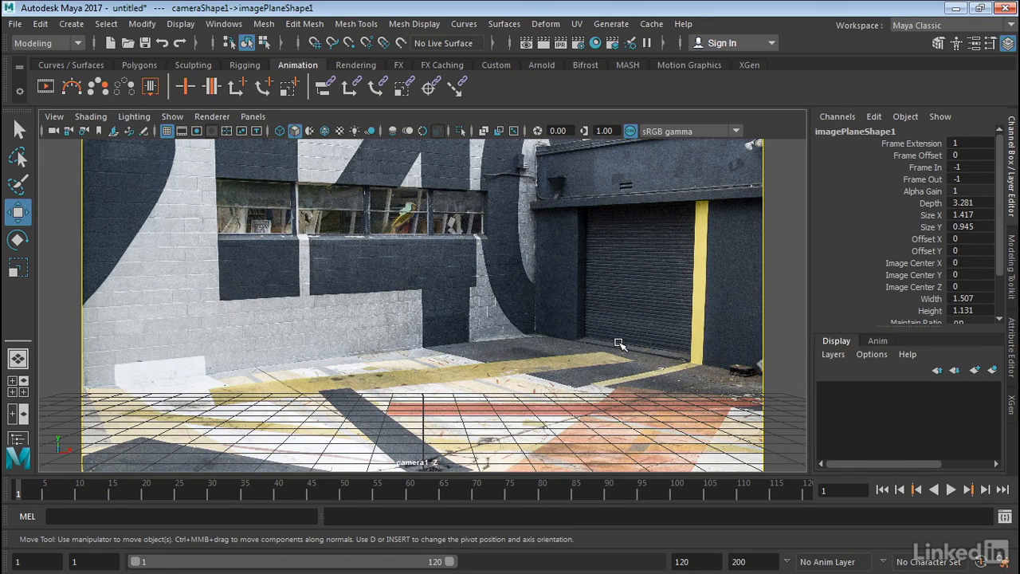
- Select the view's camera and check the focal length in its shape attributes, then return to the channel values
left_click(54, 117)
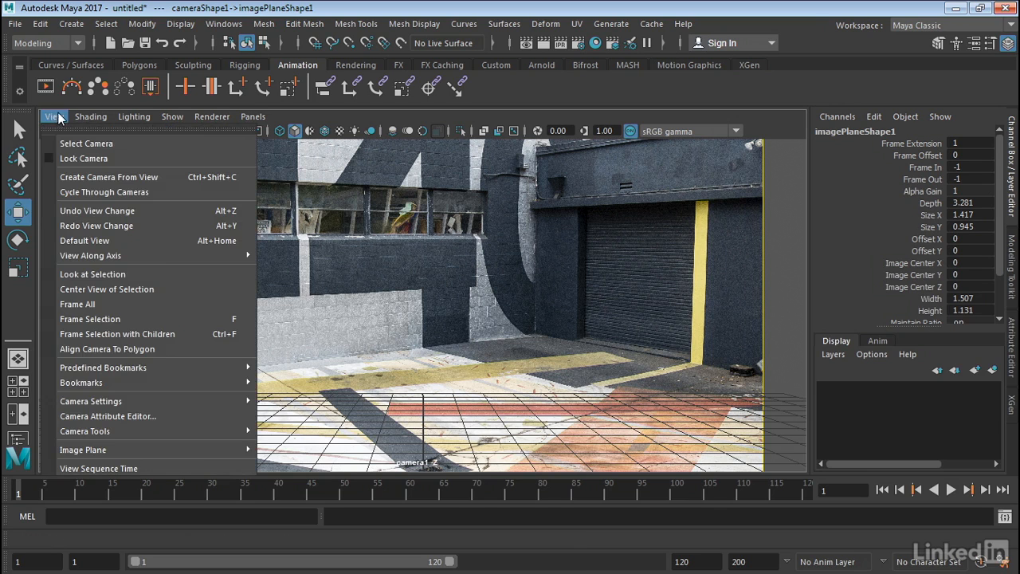
left_click(78, 144)
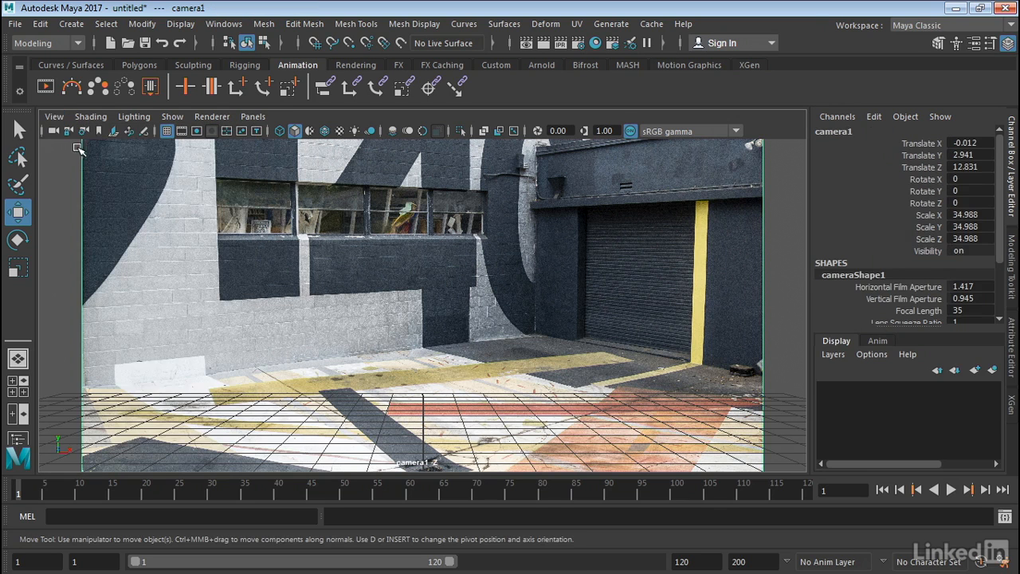
left_click(1012, 338)
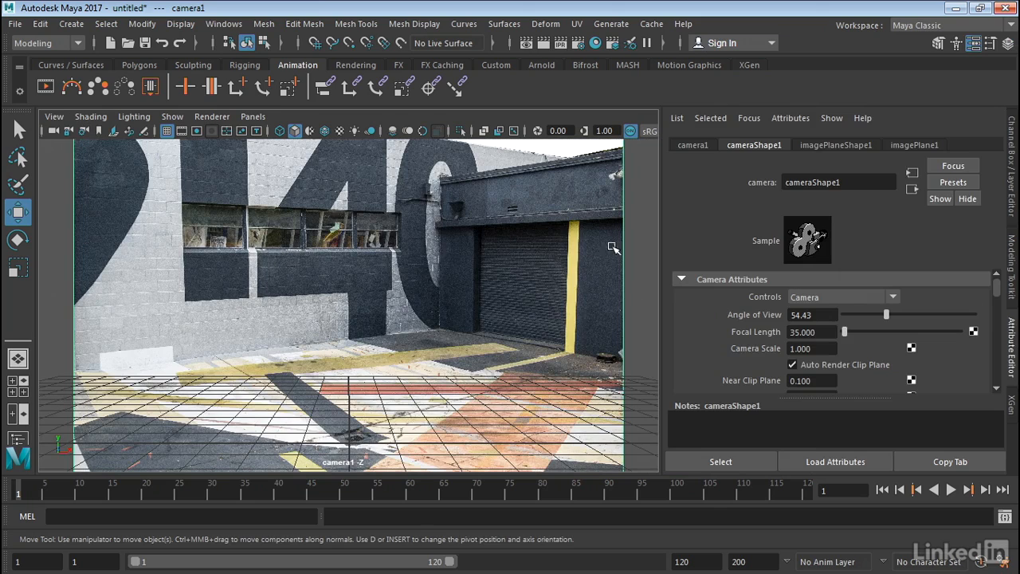
left_click(809, 335)
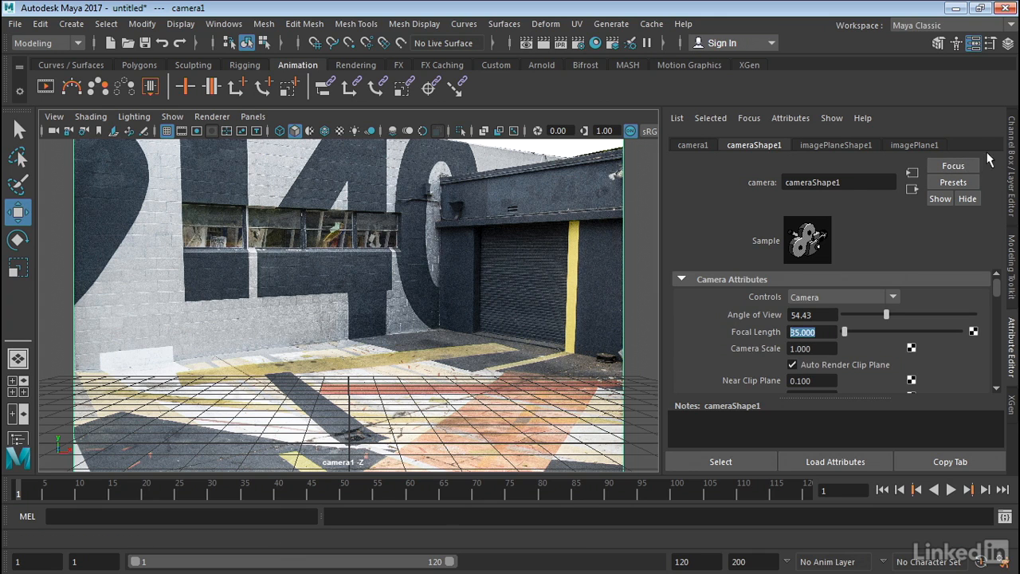
left_click(1012, 150)
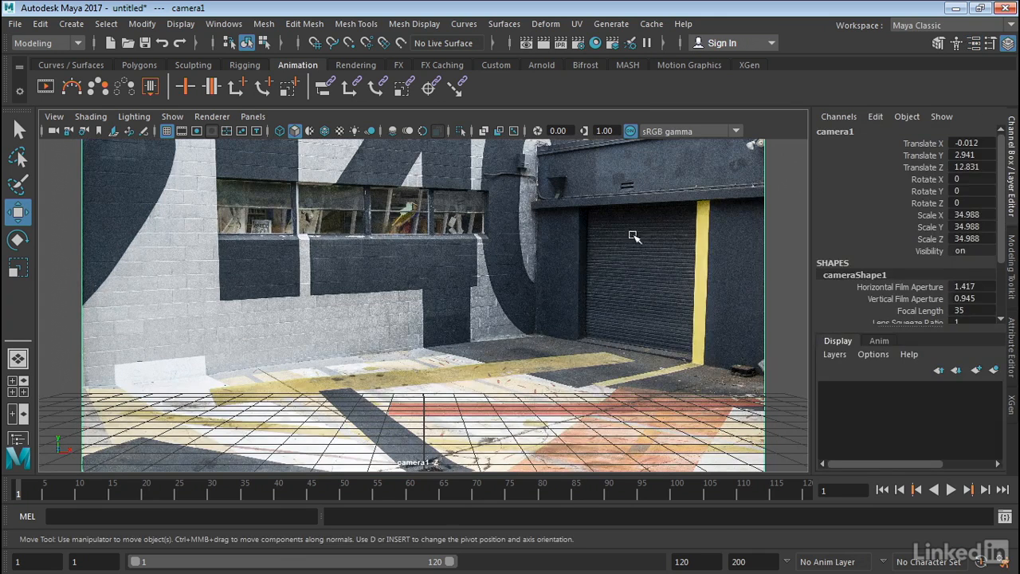
- Align camera1's grid with the photo's ground, at about -14.26, 5.99, 17.08 with rotation X -6.6 and Y -32.4
right_click_drag(607, 296, 273, 264, "alt")
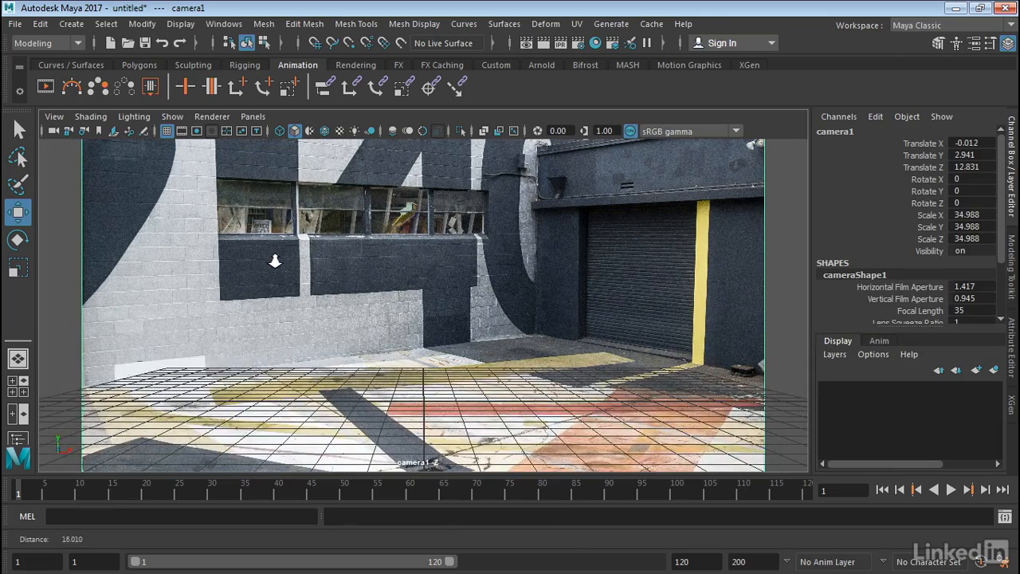
left_click_drag(273, 264, 588, 340, "alt")
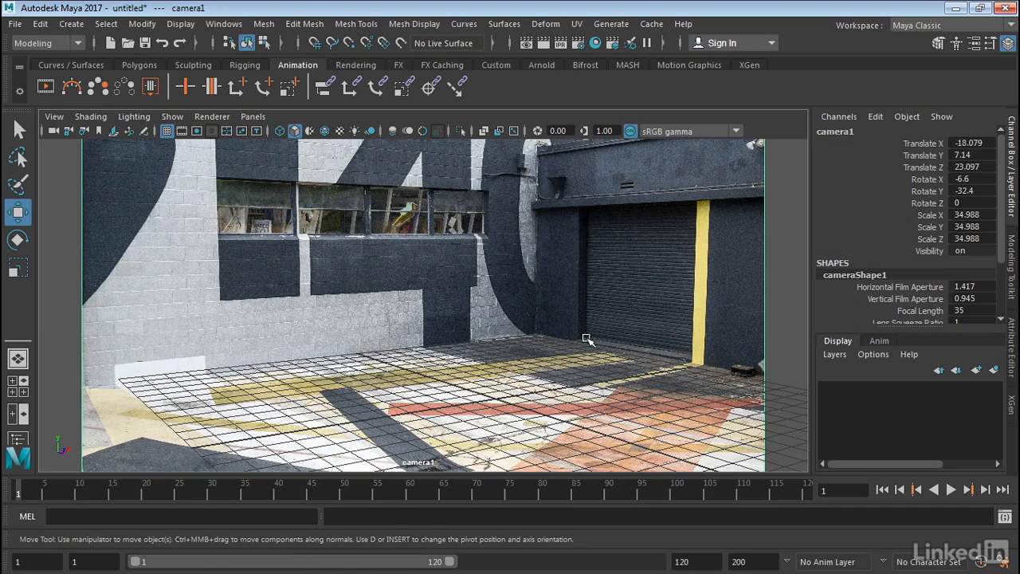
key("alt")
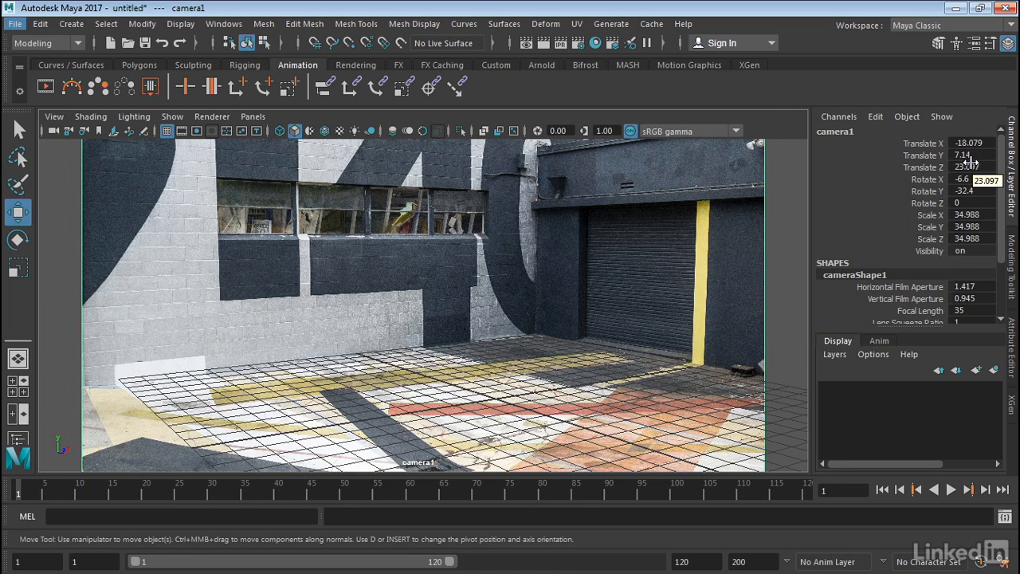
right_click_drag(489, 380, 587, 348, "alt")
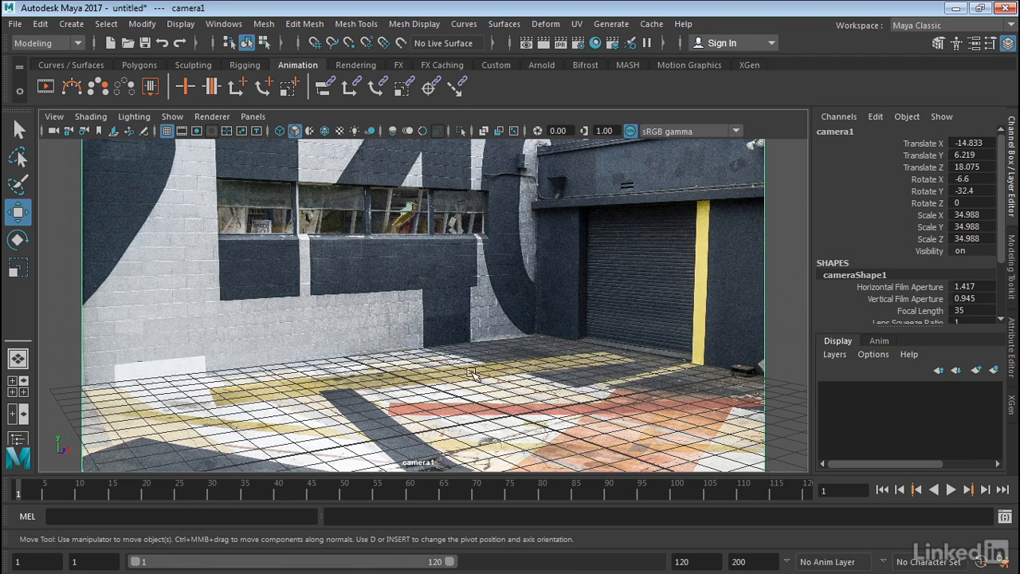
right_click_drag(467, 383, 504, 375, "alt")
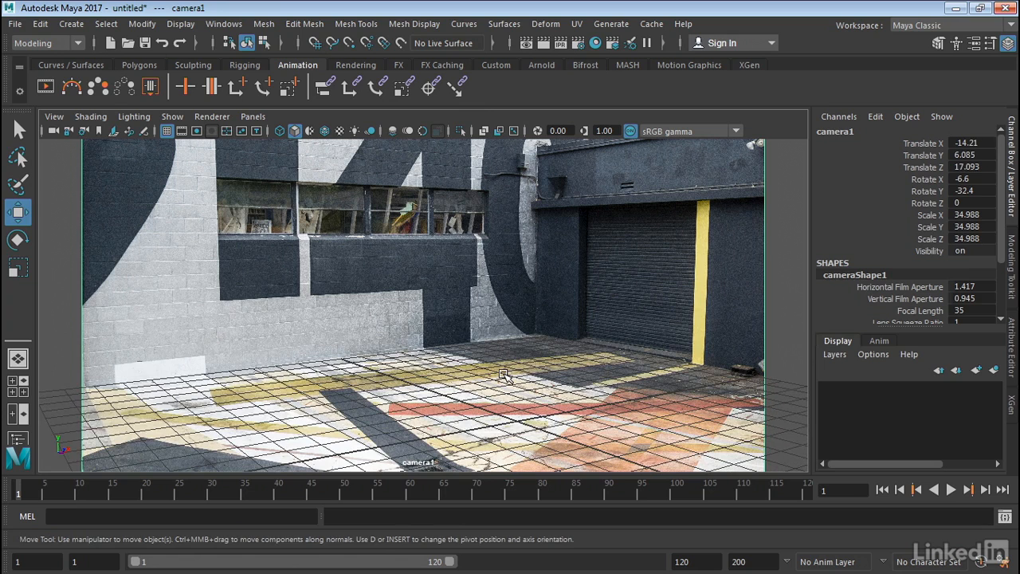
middle_click_drag(503, 375, 507, 369, "alt")
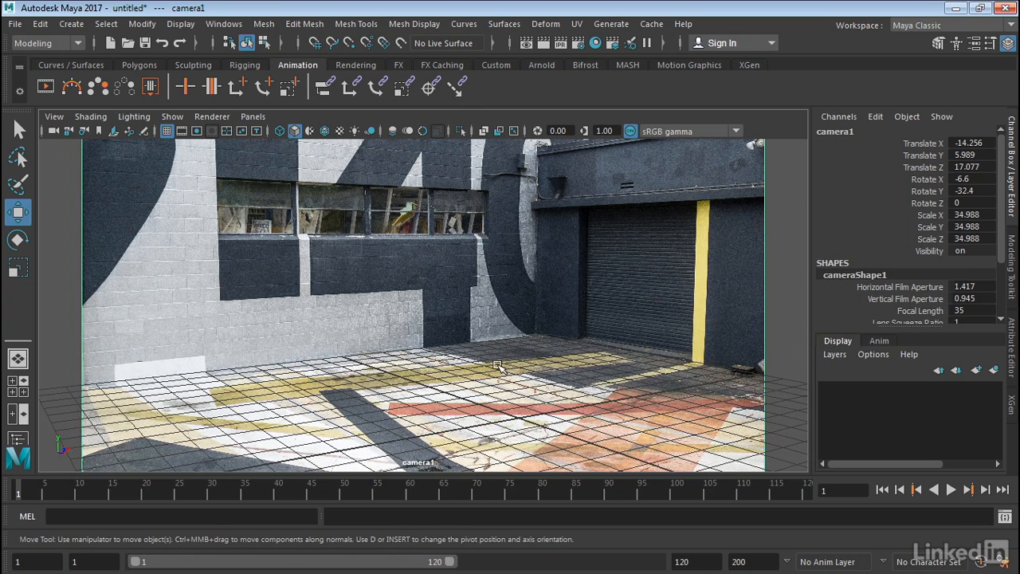
- Frame camera1 in the side, front and top views and nudge it along Z to about 17.12
key("space")
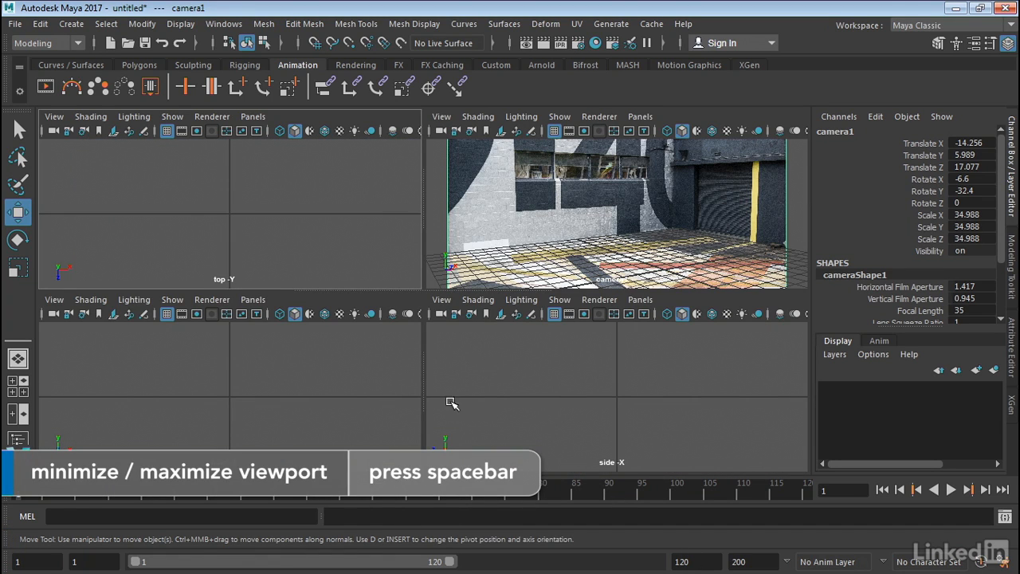
left_click(439, 119)
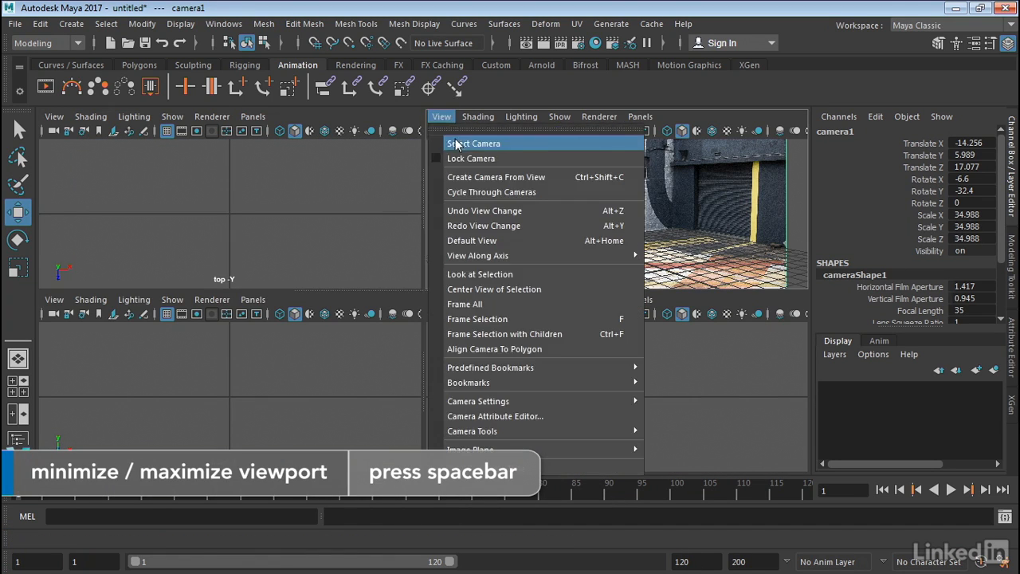
left_click(456, 145)
key("f")
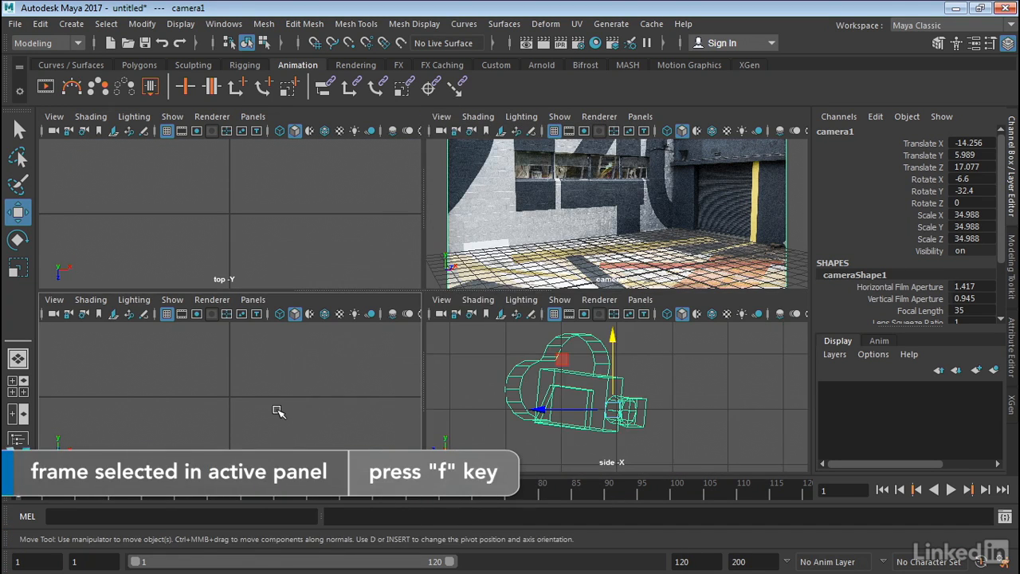
key("f")
key("f")
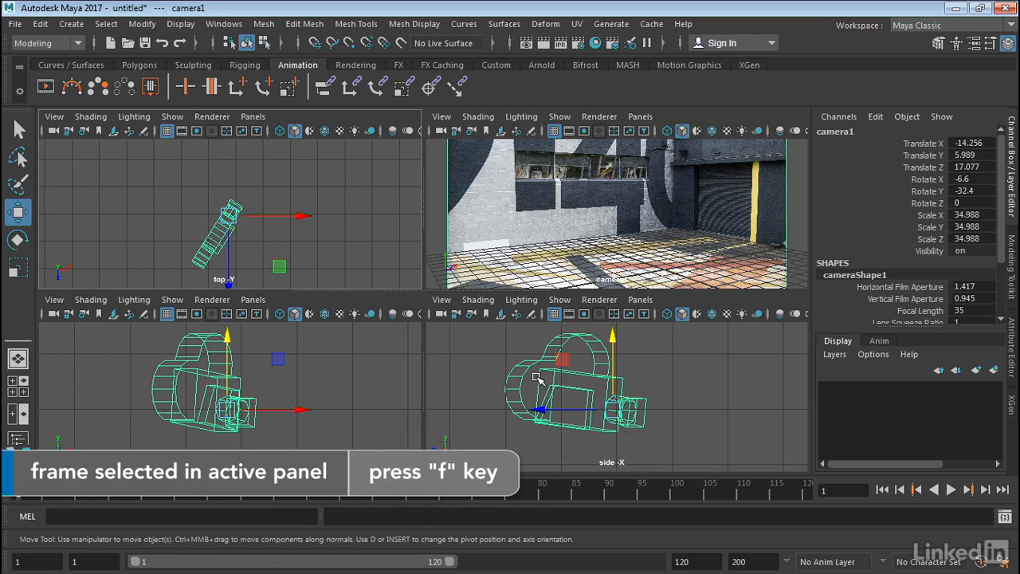
left_click_drag(546, 410, 539, 410)
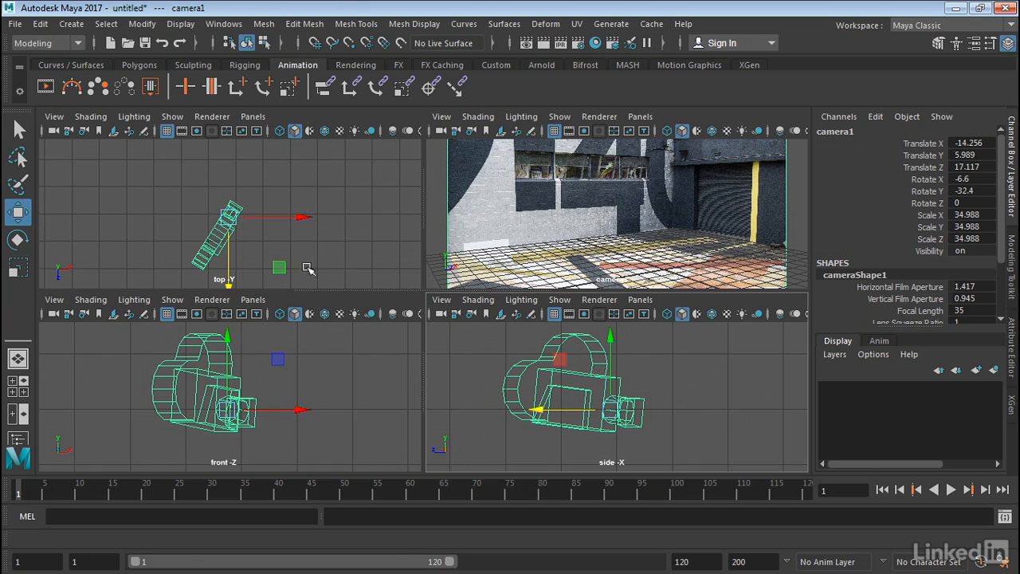
- Switch the top view to persp, orbit around the camera and its image plane, and maximize the camera1 view
left_click(253, 116)
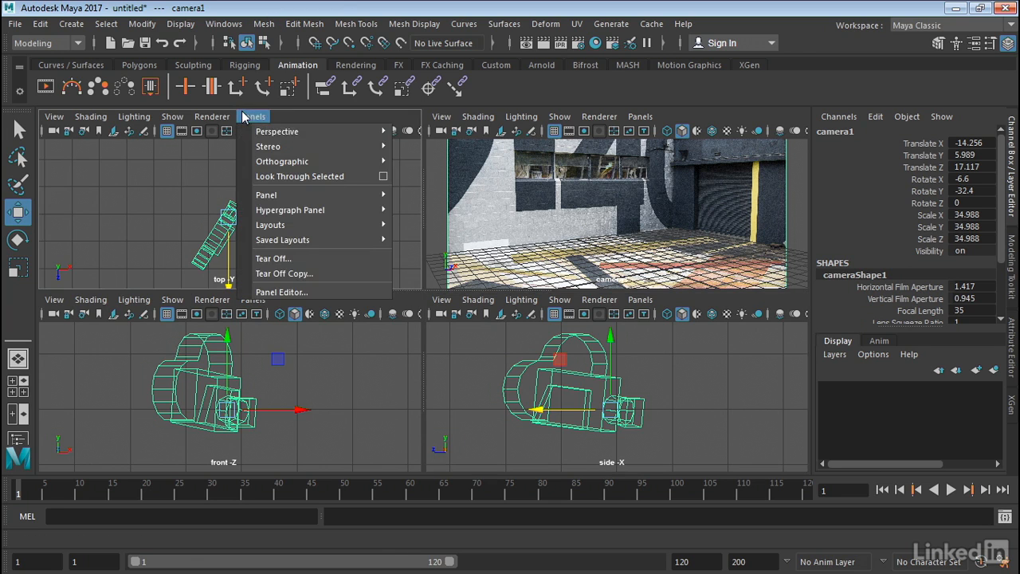
mouse_move(318, 132)
left_click(421, 146)
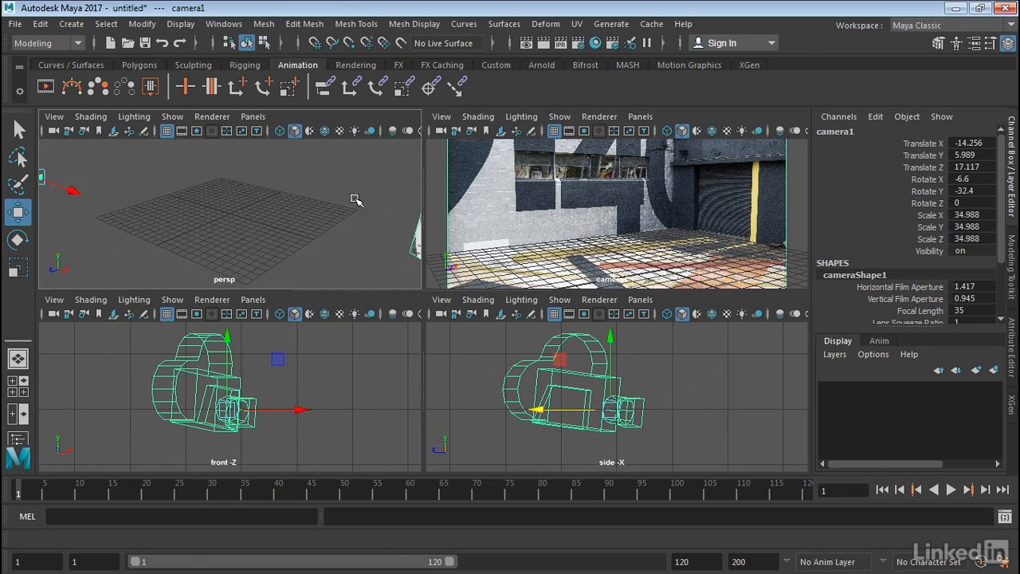
left_click_drag(353, 198, 345, 228, "alt")
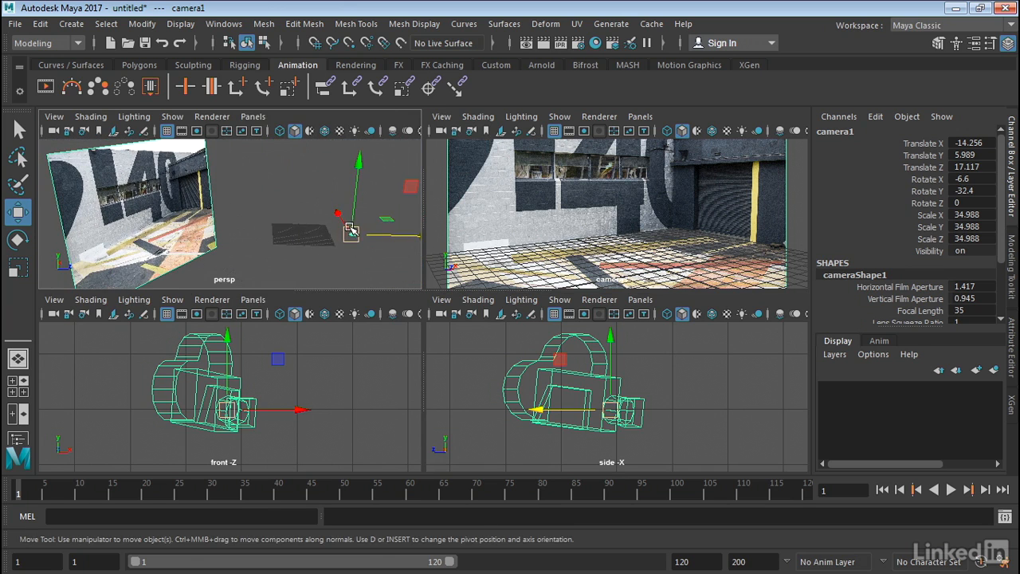
left_click_drag(259, 209, 501, 203, "alt")
key("space")
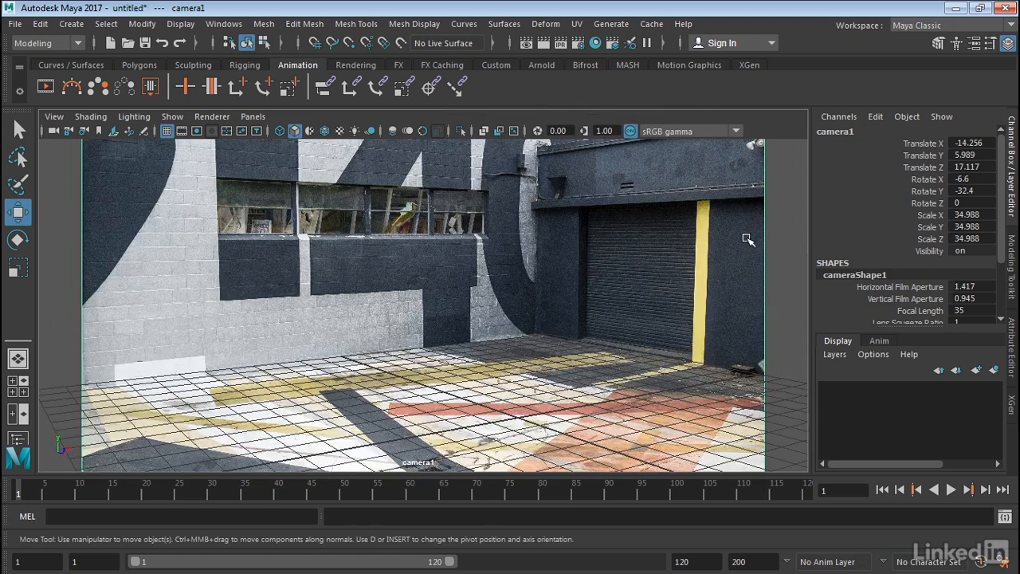
- Clear the selection and display the film gate in the camera1 view
left_click(794, 359)
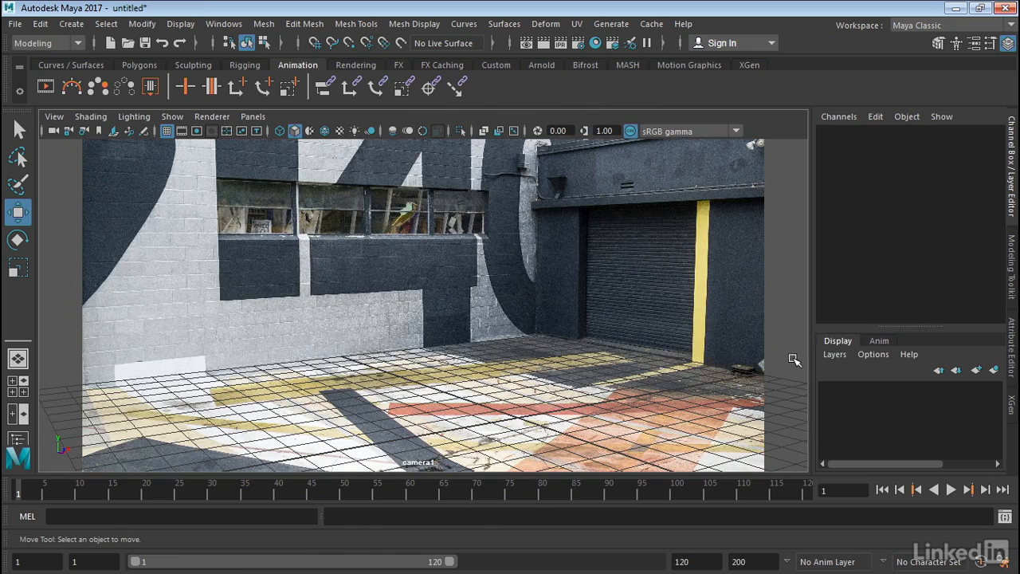
left_click(52, 117)
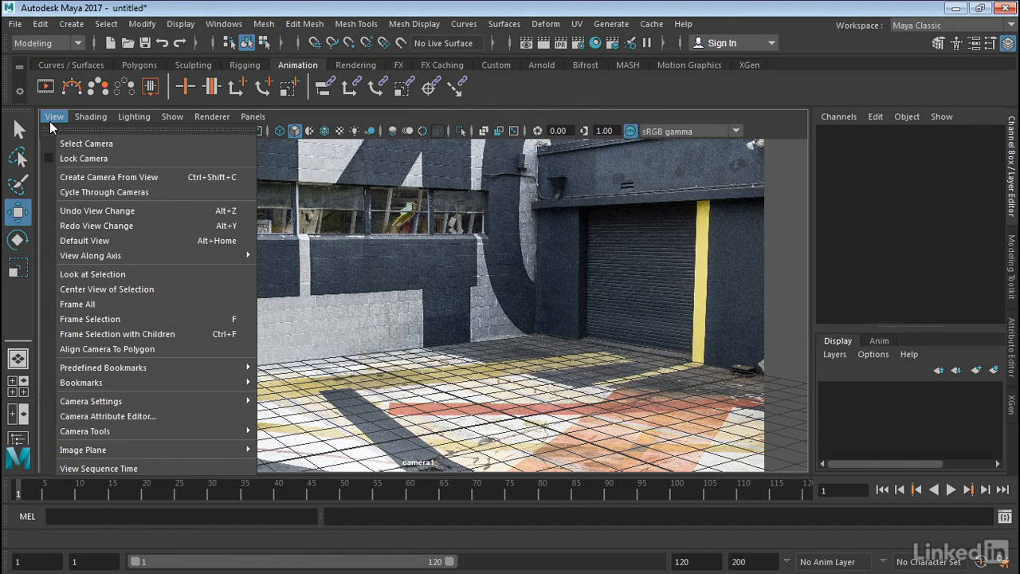
mouse_move(134, 400)
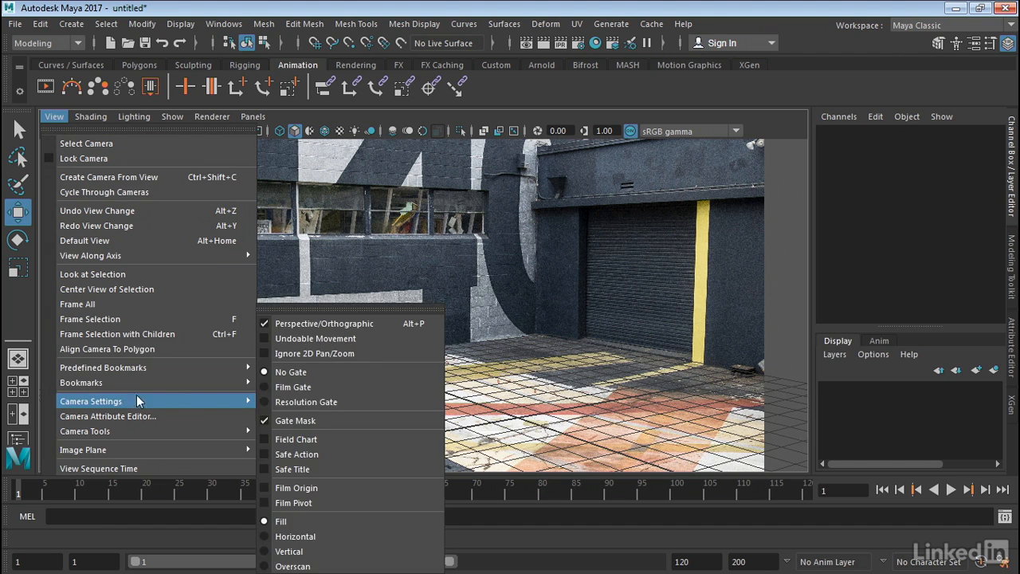
left_click(290, 388)
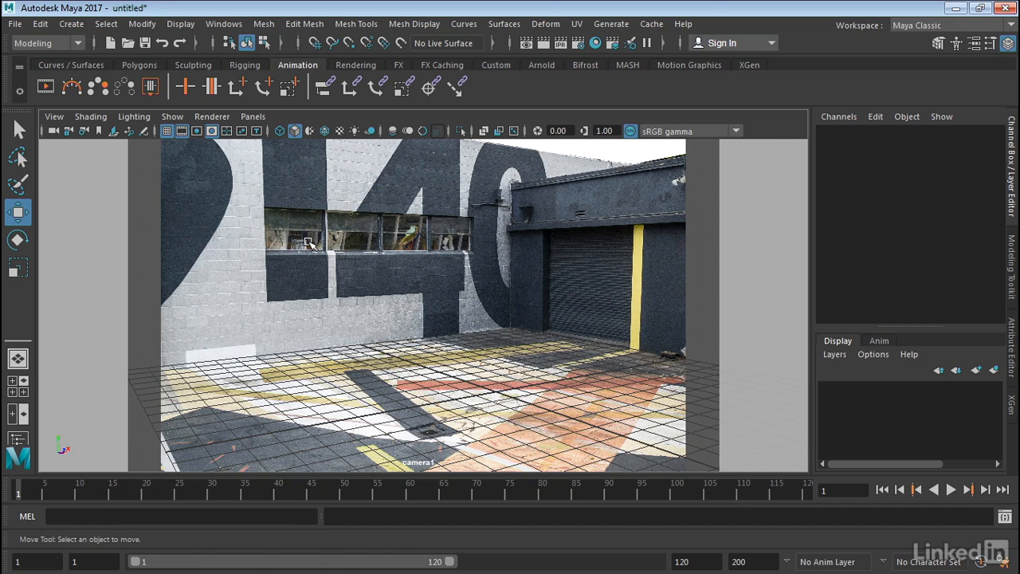
- Select camera1 and lock all its translate, rotate, scale and visibility channels, then clear the selection
left_click(54, 117)
left_click(58, 143)
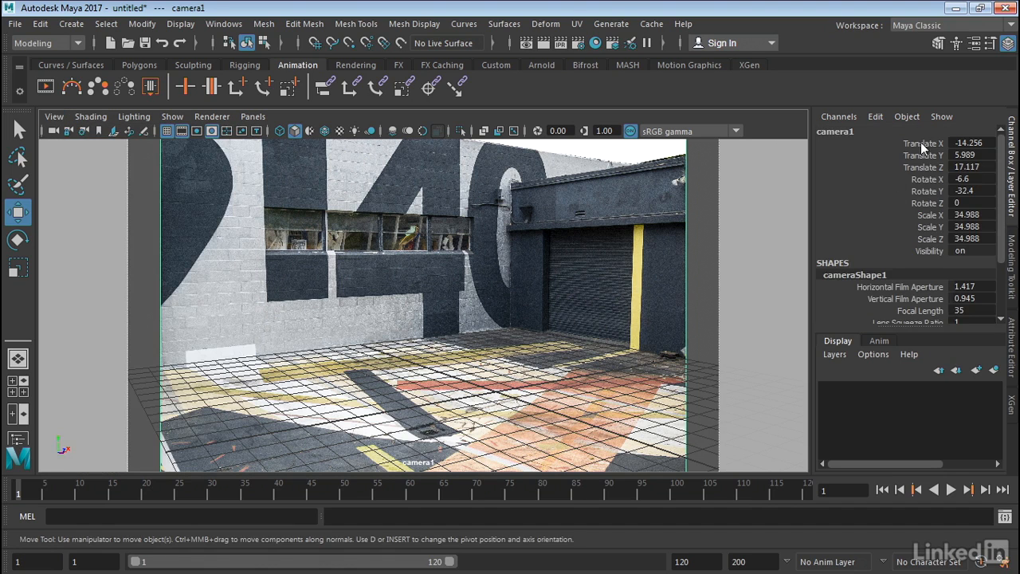
left_click_drag(920, 143, 936, 254)
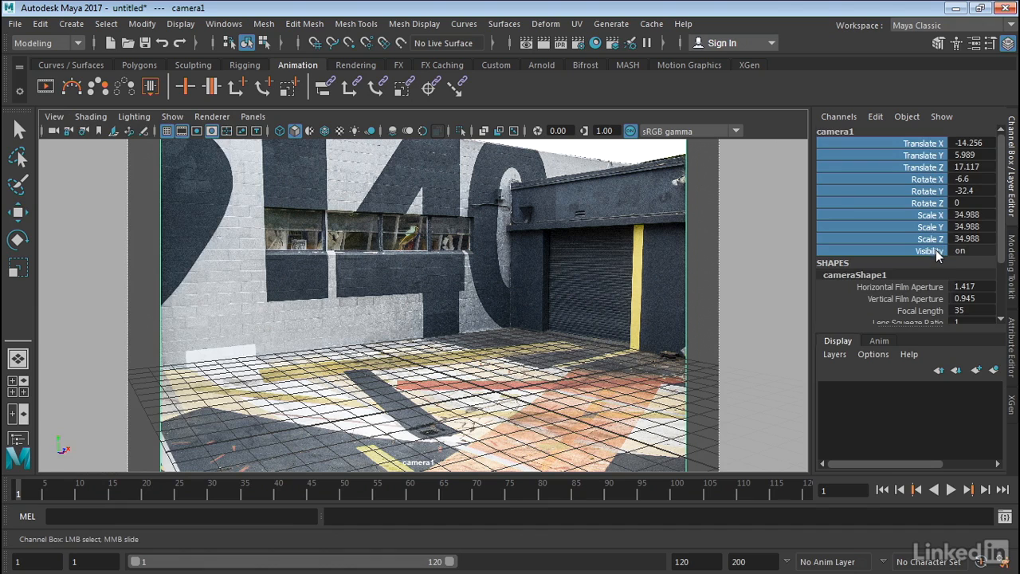
right_click(931, 186)
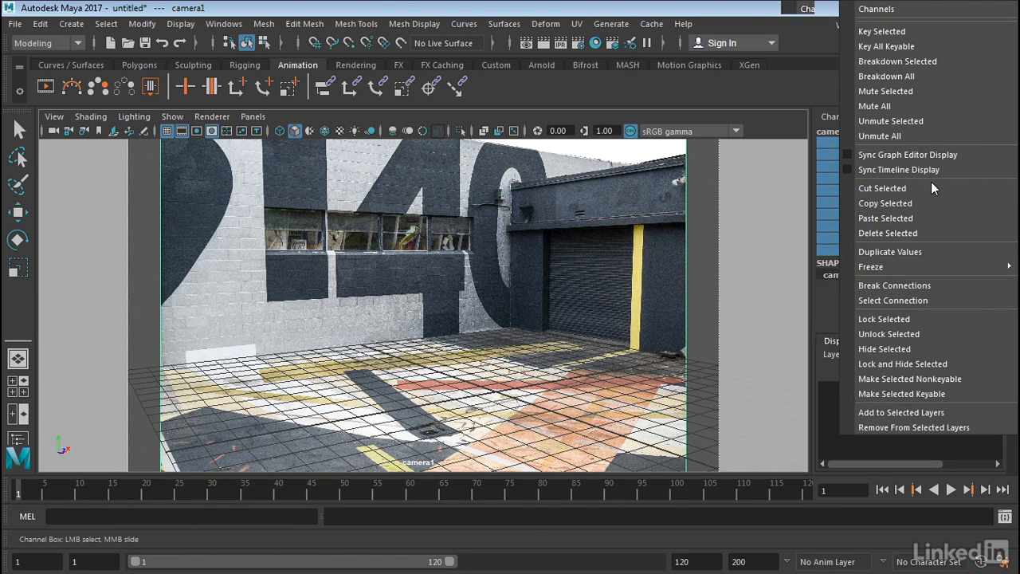
left_click(907, 319)
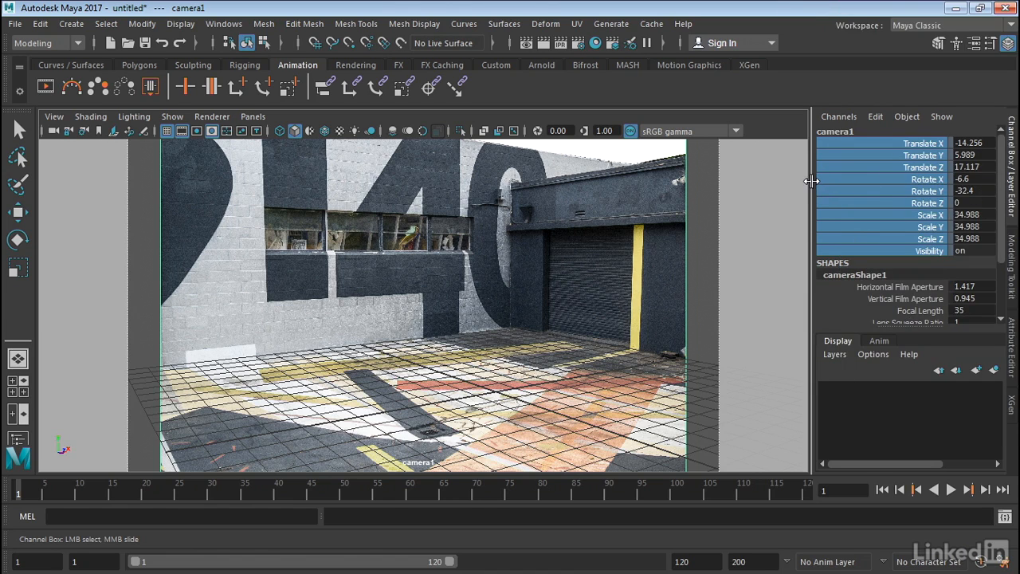
left_click(142, 221)
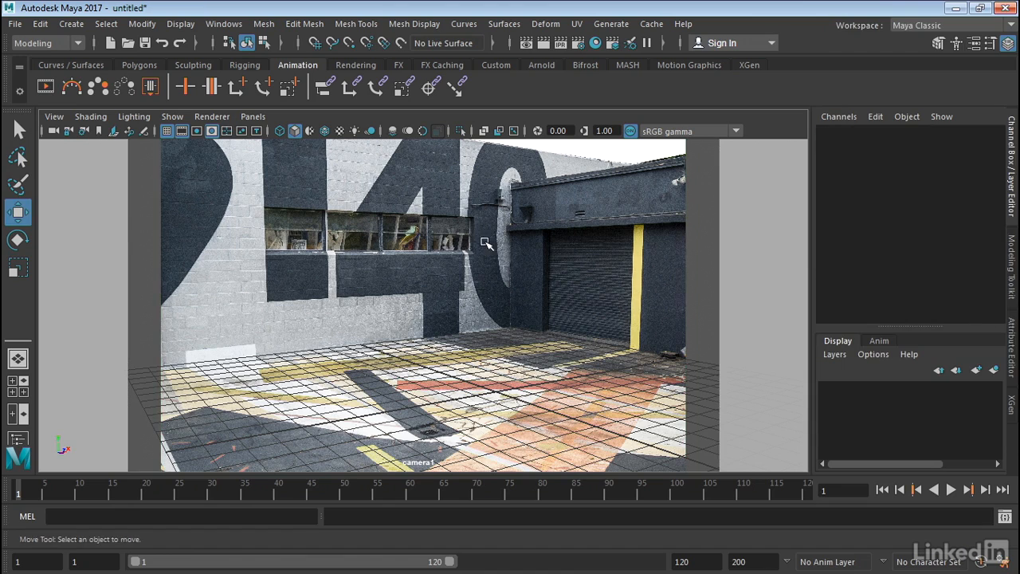
- Create a polygon plane at the origin and scale it uniformly to about 12.37
key("w")
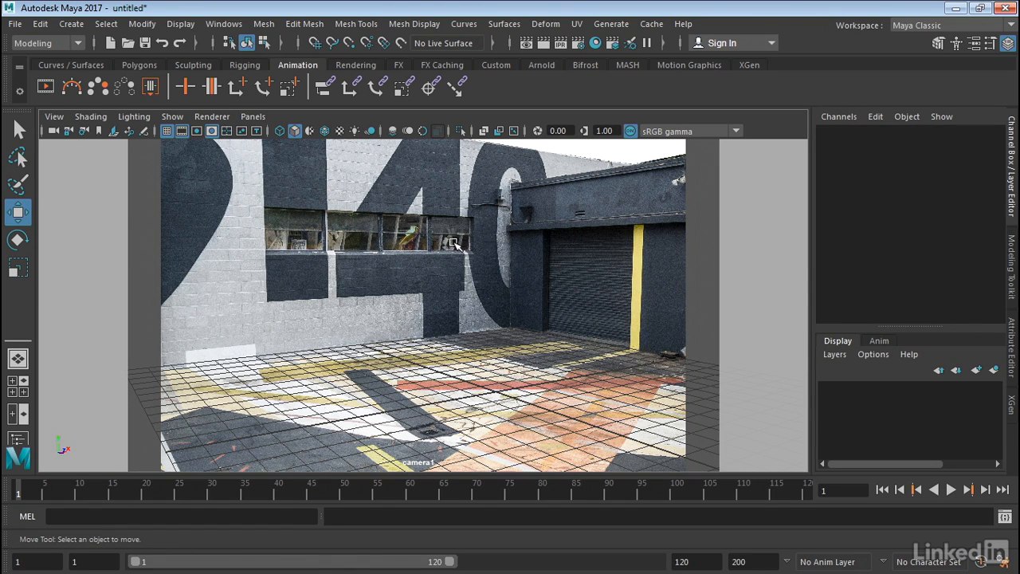
left_click(124, 67)
left_click(71, 24)
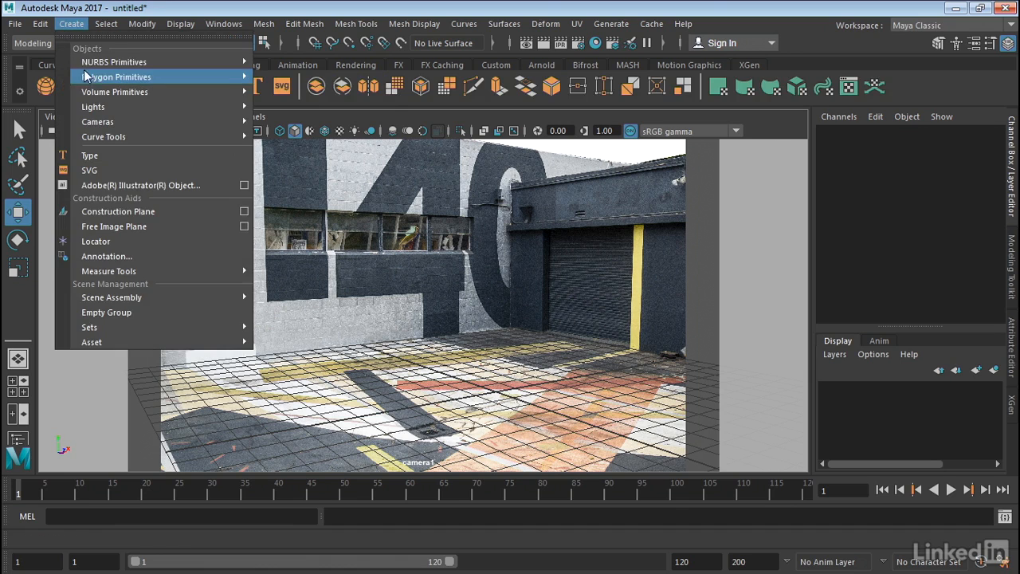
mouse_move(90, 77)
left_click(292, 151)
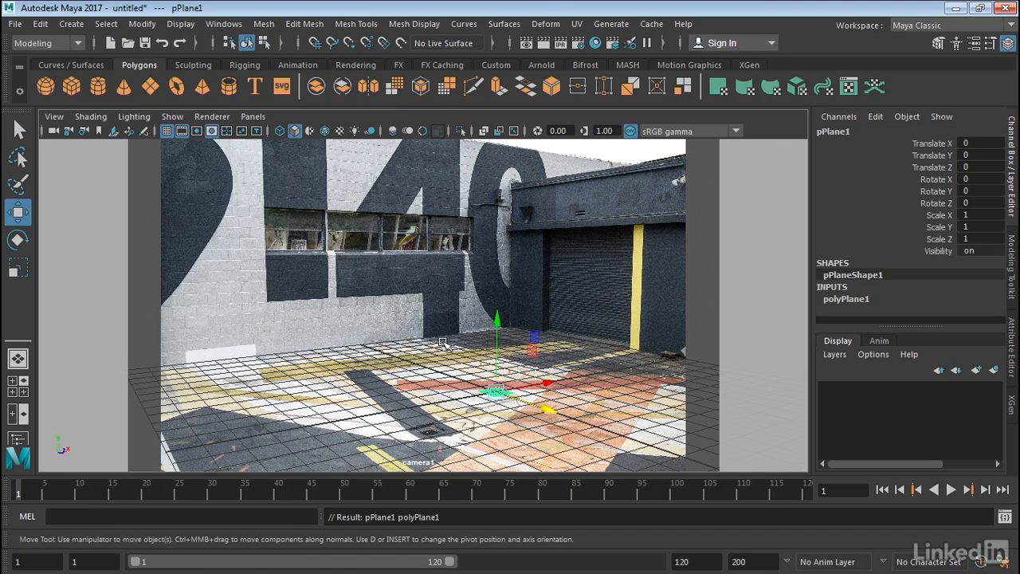
key("r")
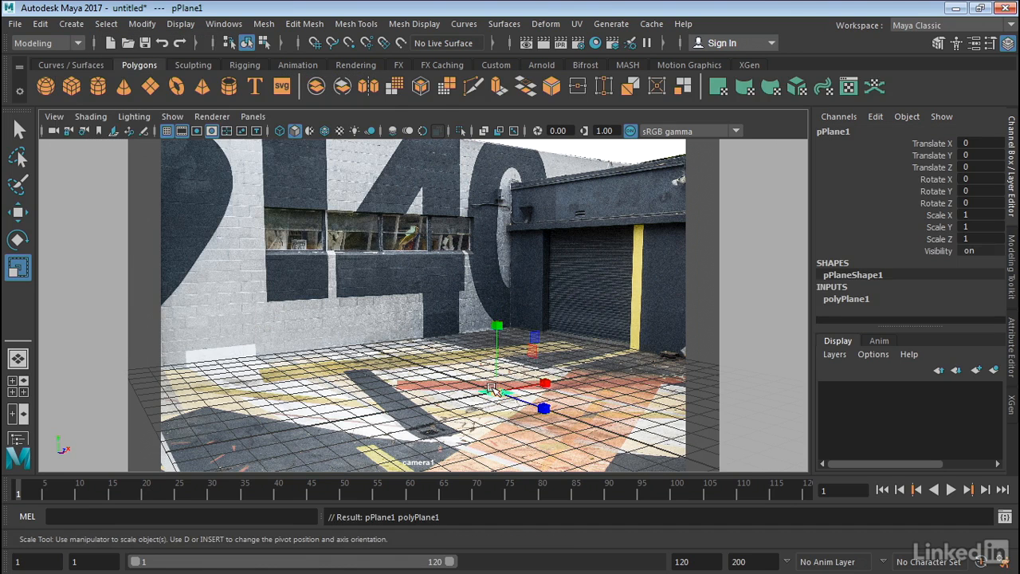
left_click_drag(495, 392, 767, 341)
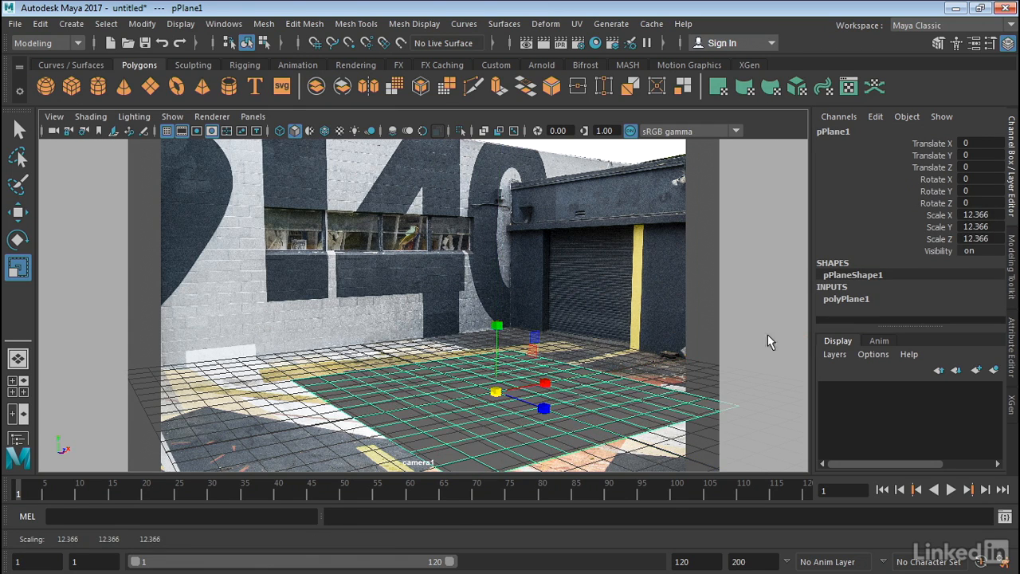
- Reduce the plane to 1 subdivision in width and height, and enlarge its width to about 2.25 and height to about 2
left_click(1011, 344)
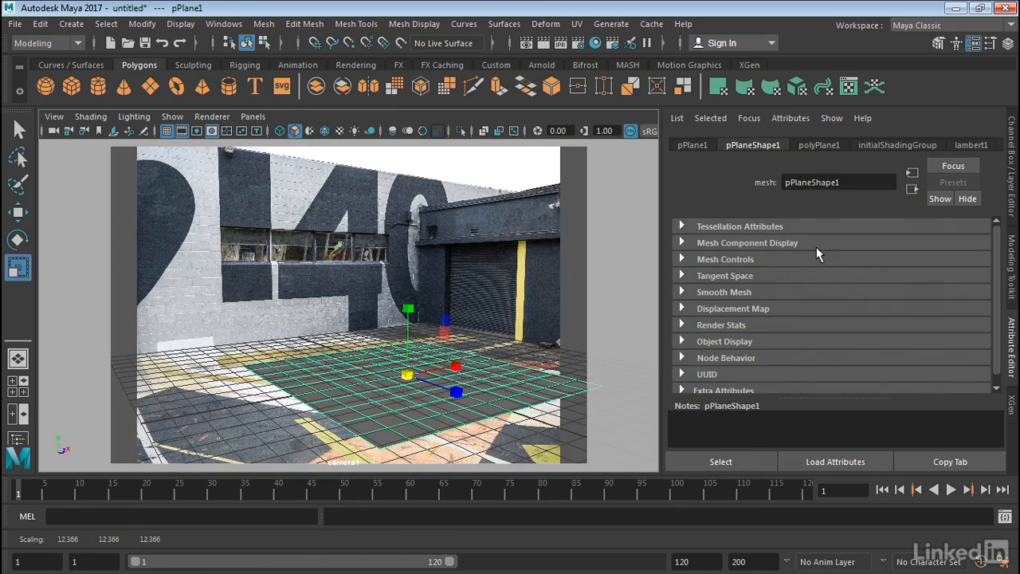
left_click(816, 149)
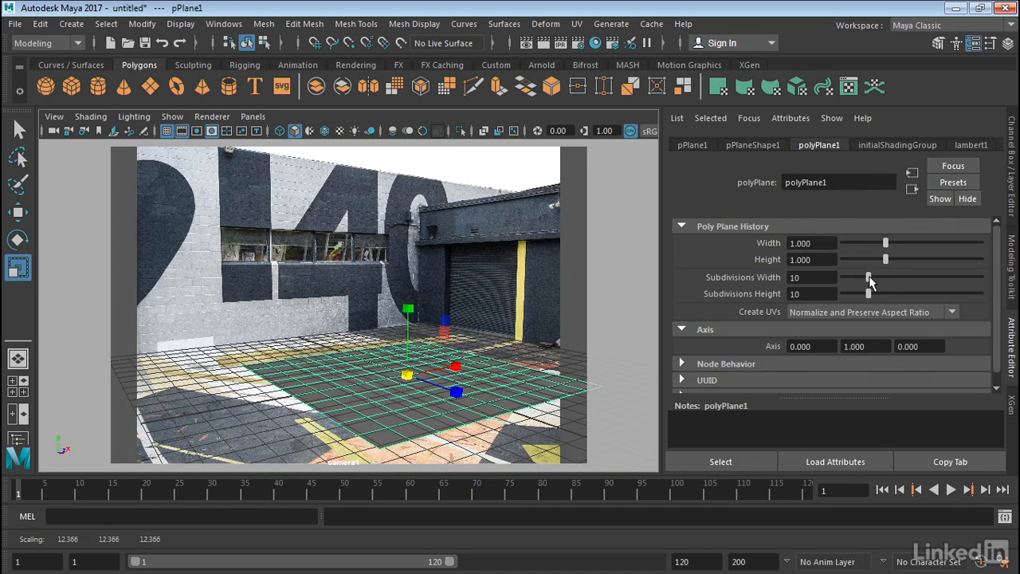
left_click_drag(869, 277, 804, 294)
left_click_drag(892, 239, 937, 242)
- Move the plane along X to about -2.34 so its back corner meets the photo's wall corner, and return to the channel values
key("w")
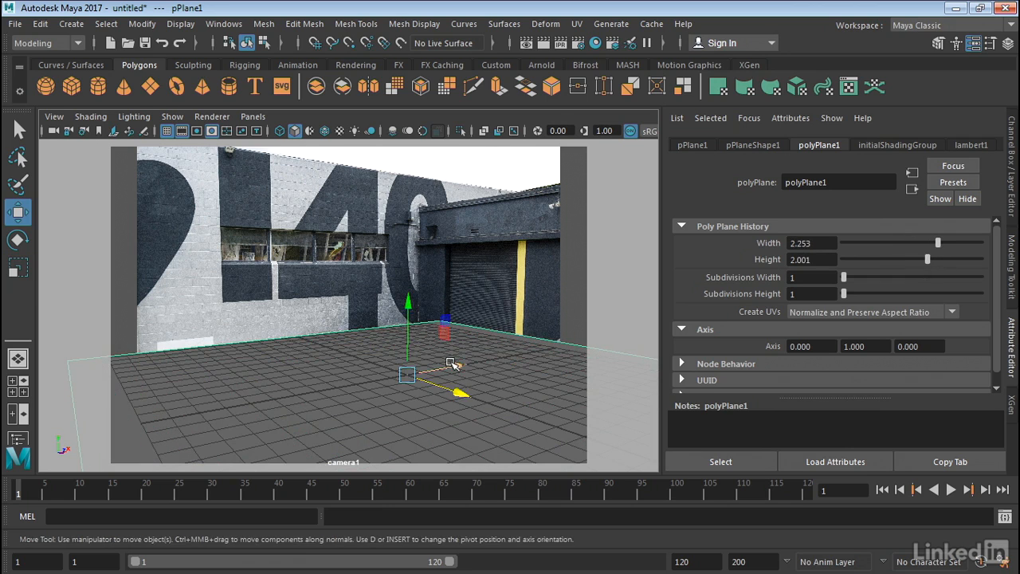
left_click_drag(455, 366, 427, 398)
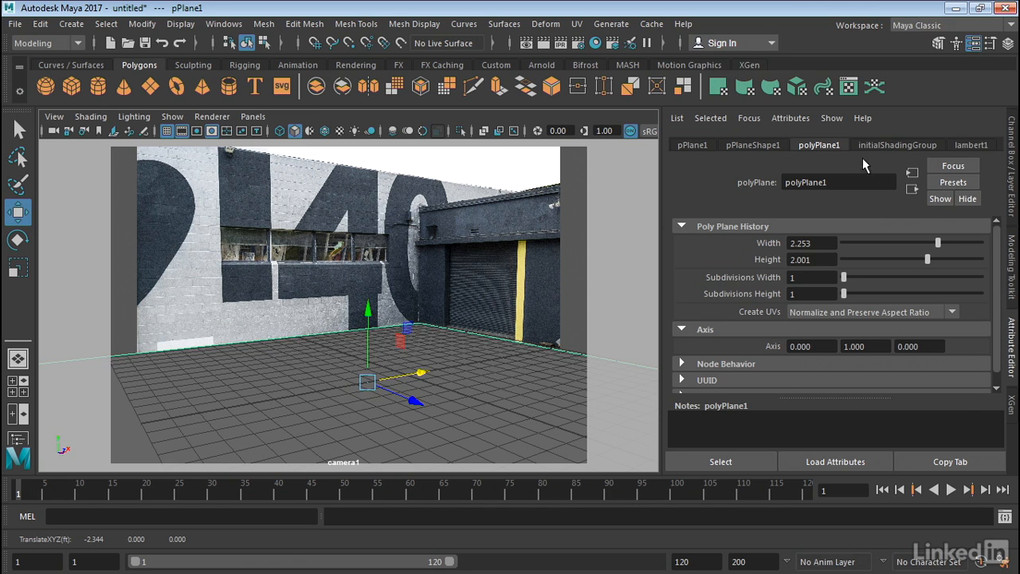
left_click(1010, 142)
- Examine the ground plane against the camera and image plane in the persp view, then return to the maximized camera1 view
key("space")
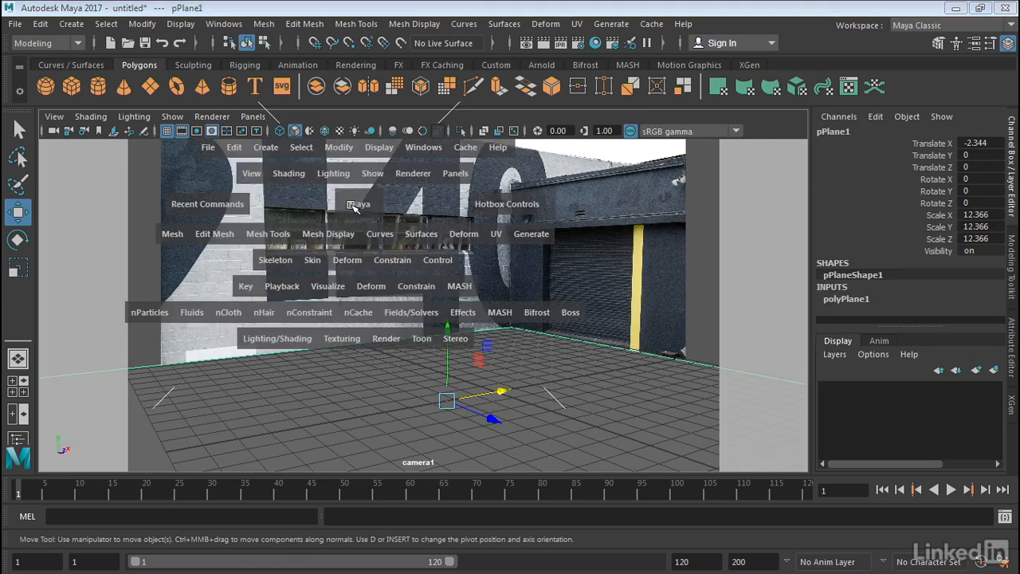
key("space")
left_click(510, 395)
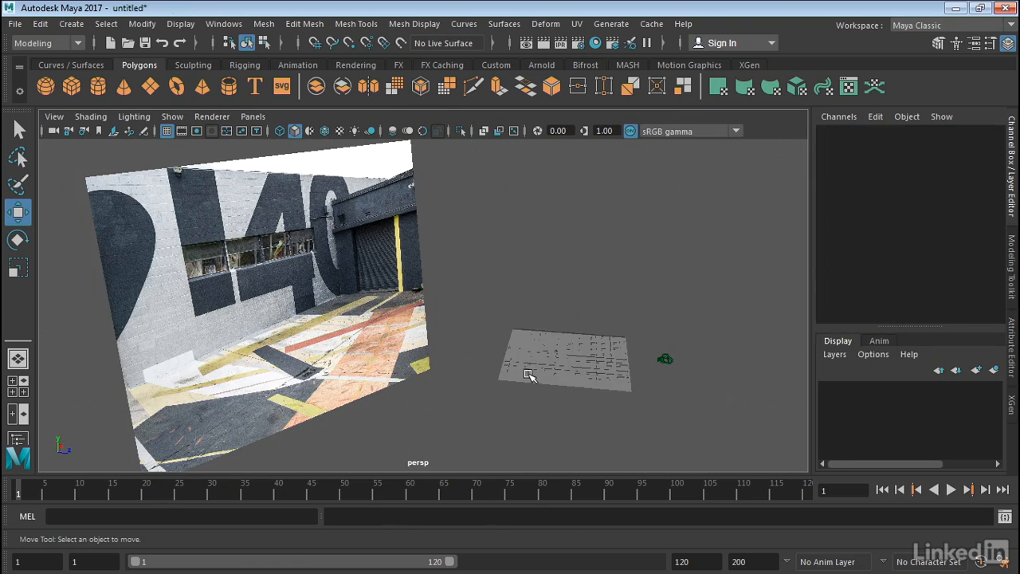
left_click(528, 368)
left_click_drag(546, 390, 434, 391, "alt")
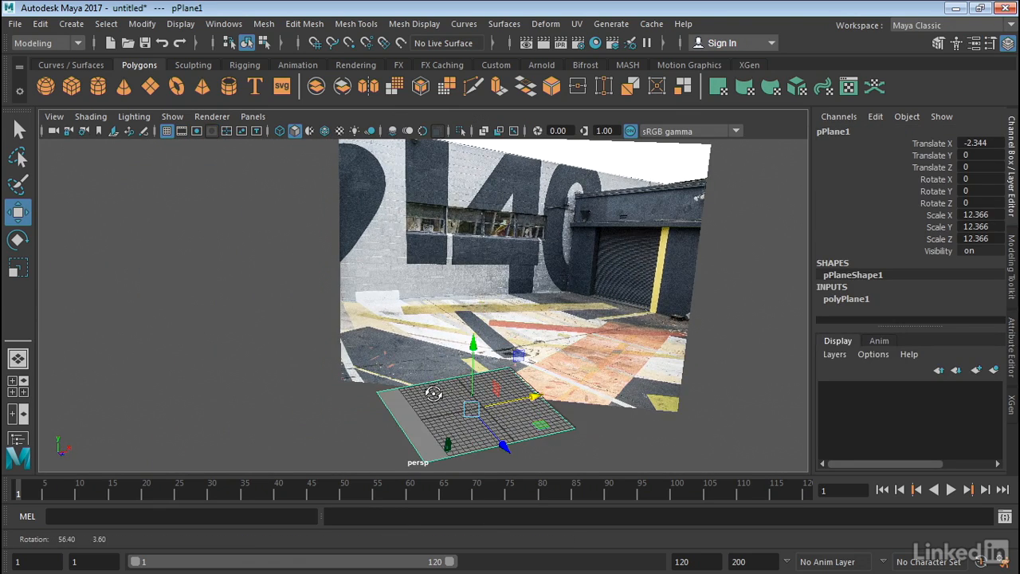
left_click(355, 414)
key("space")
key("space")
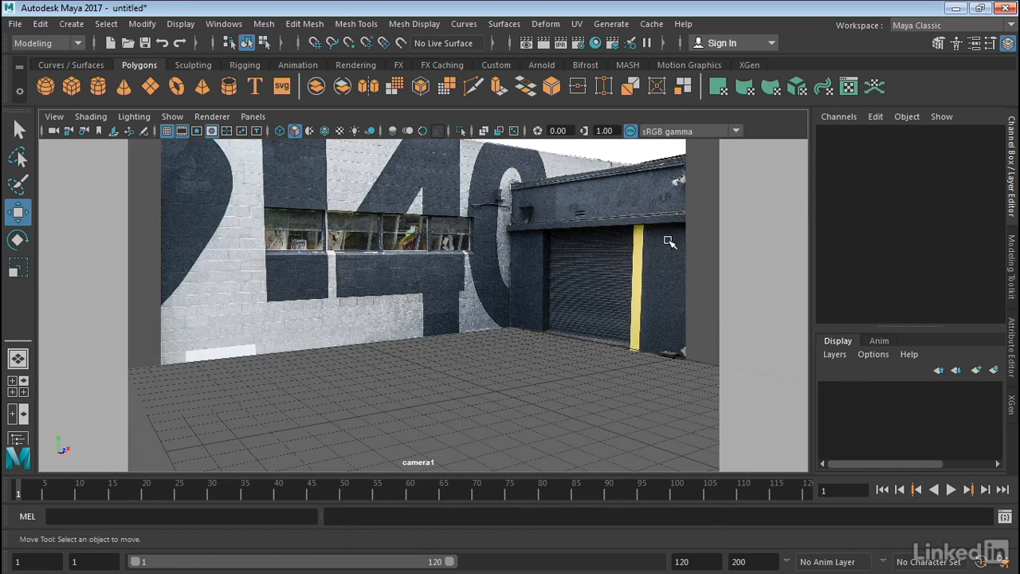
- Select the plane's two back edges along the photographed walls and extrude them upward about 9.87 ft into walls
left_click(548, 354)
right_click_drag(546, 354, 554, 99)
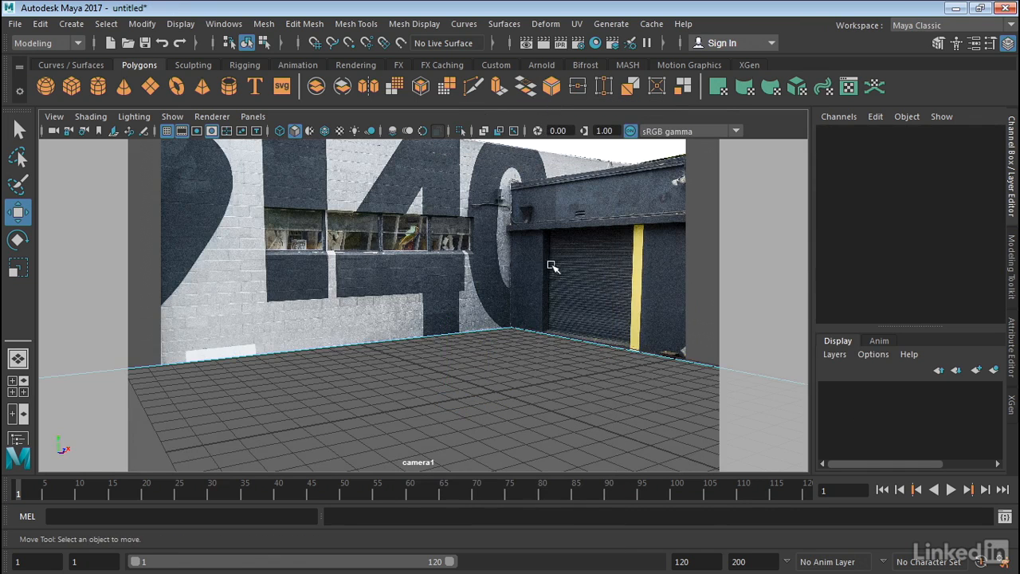
left_click(558, 333)
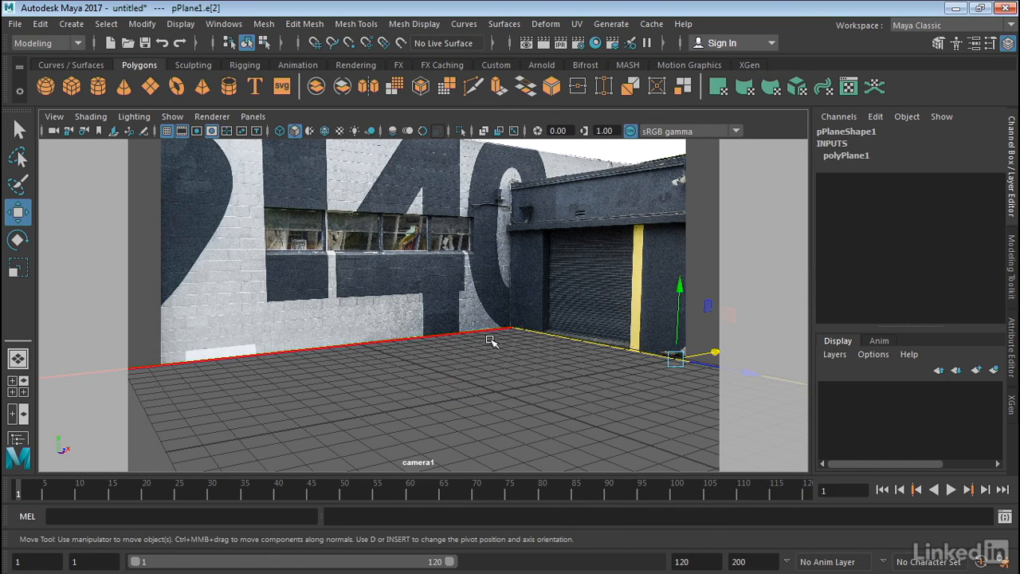
left_click(451, 335, "shift")
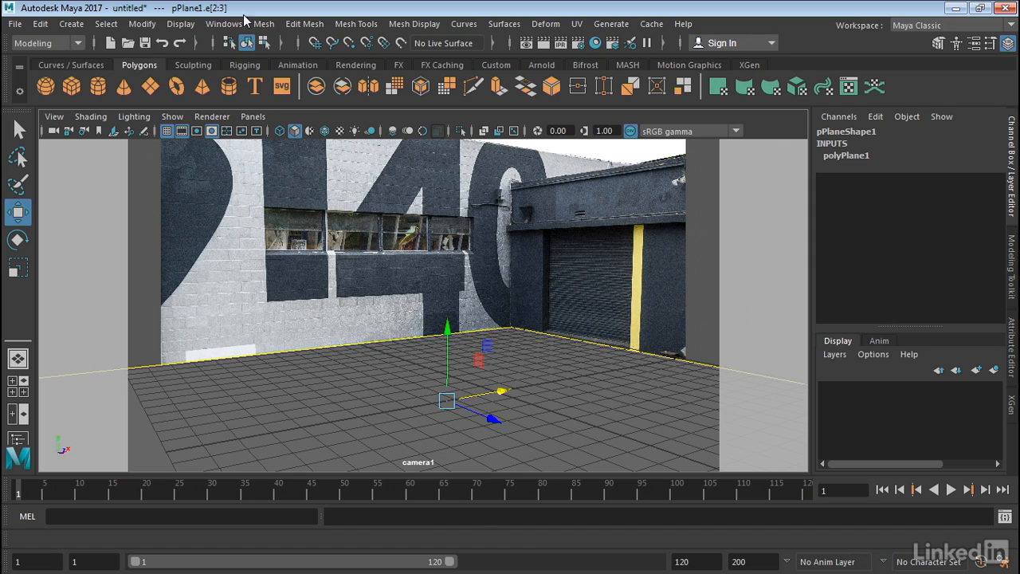
left_click(304, 24)
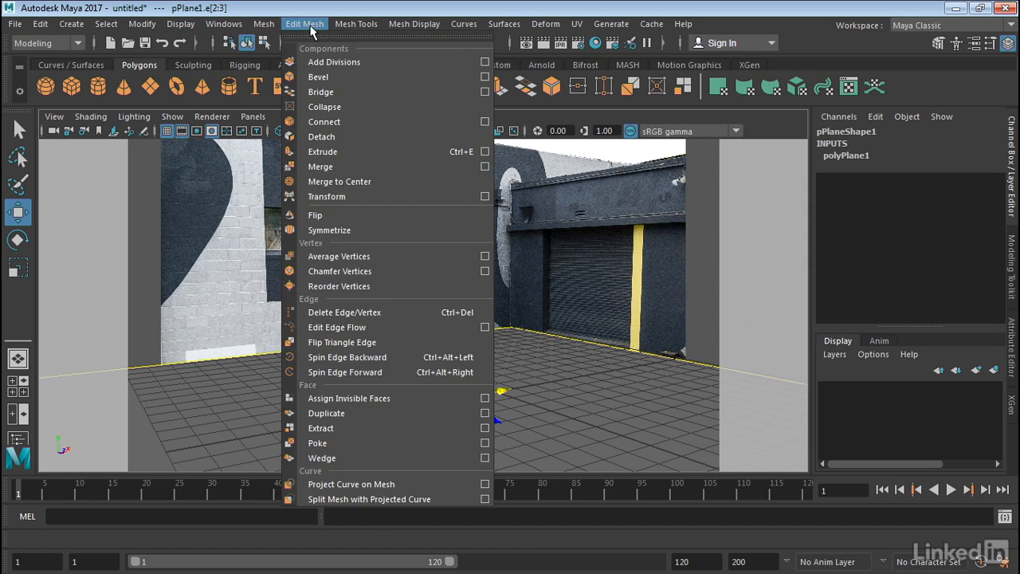
left_click(323, 151)
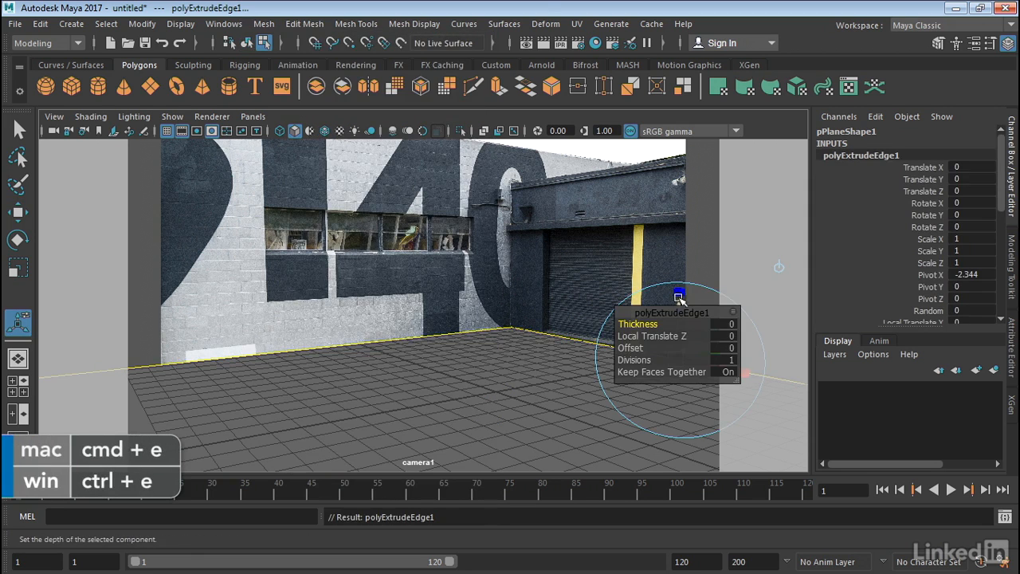
left_click_drag(679, 303, 655, 102)
key("w")
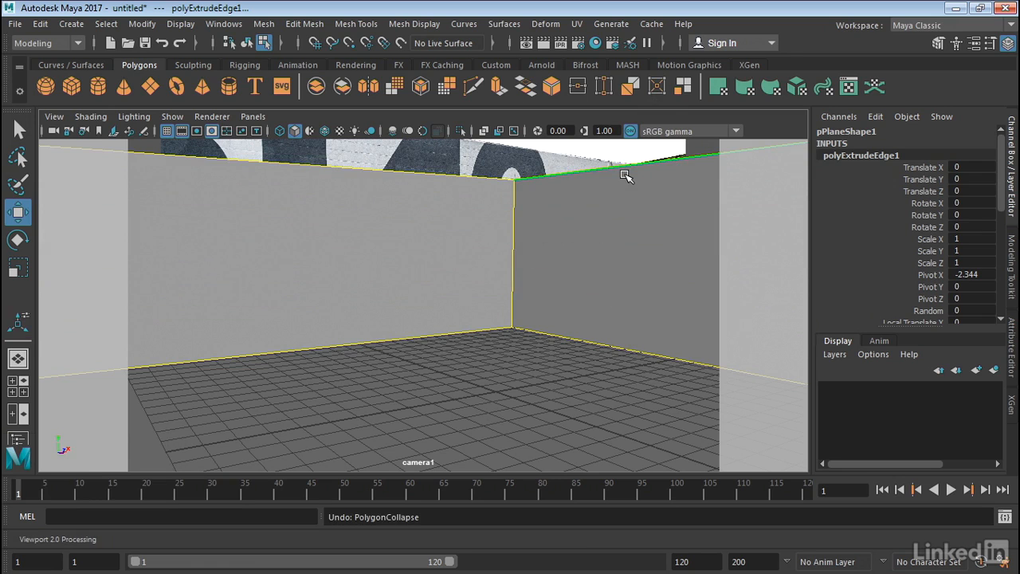
- Extrude the top edge of the wall with the painted numbers upward to a height of about 12.04 ft
left_click(378, 196)
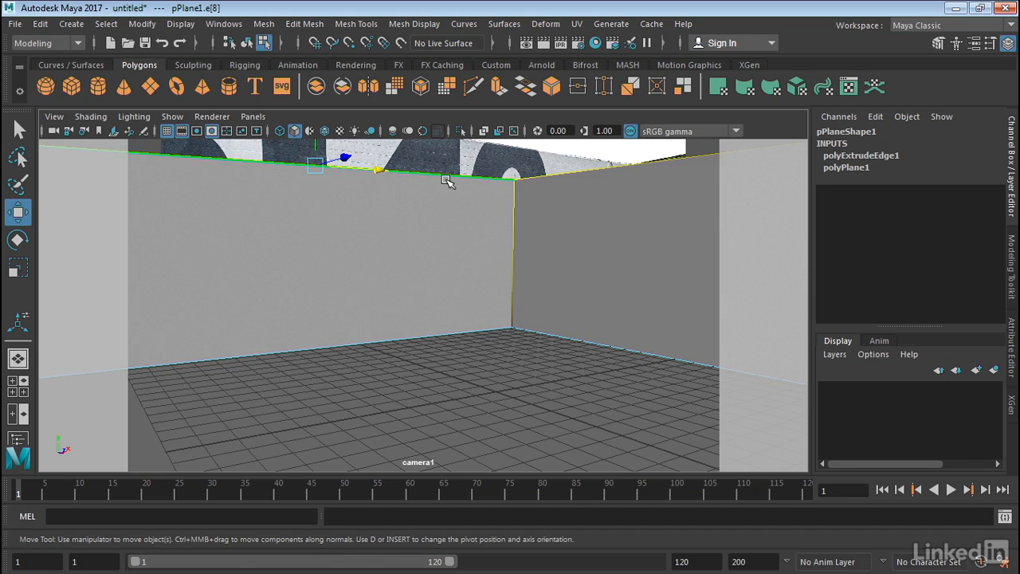
key("ctrl+e")
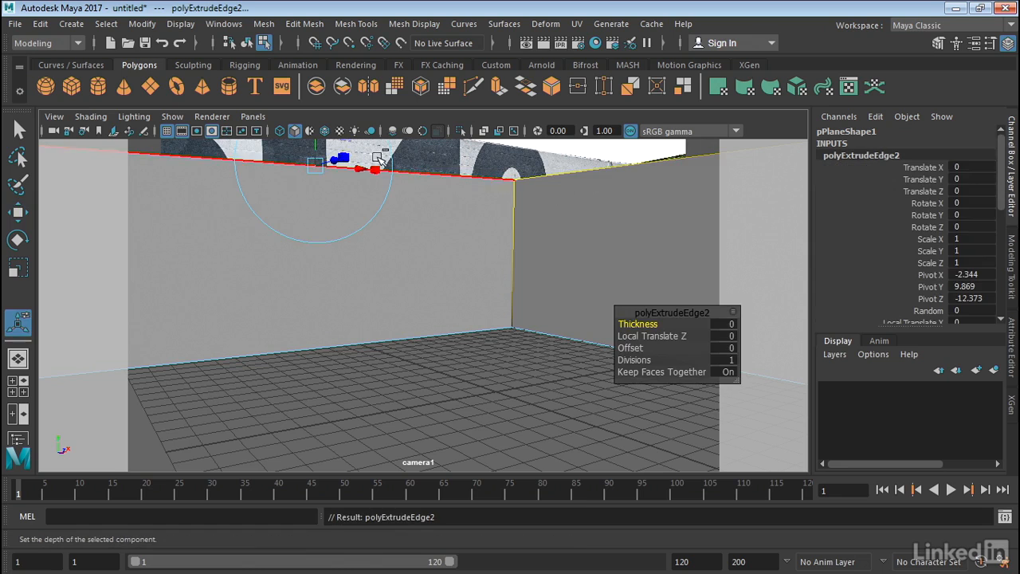
left_click_drag(316, 137, 307, 111)
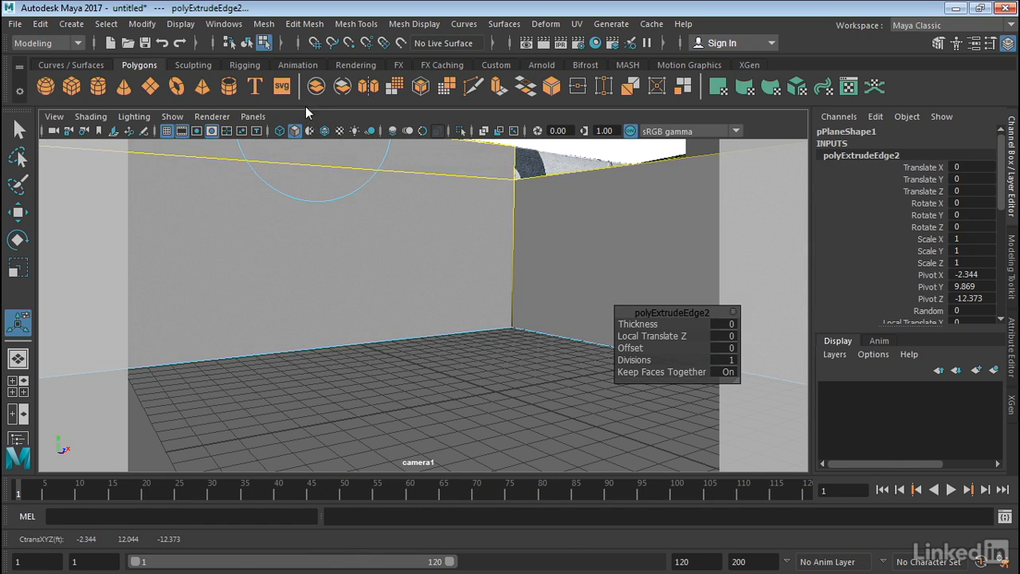
- Extrude the raised wall section's short vertical corner edge sideways to extend that wall behind the garage wall
left_click(515, 161)
key("ctrl+e")
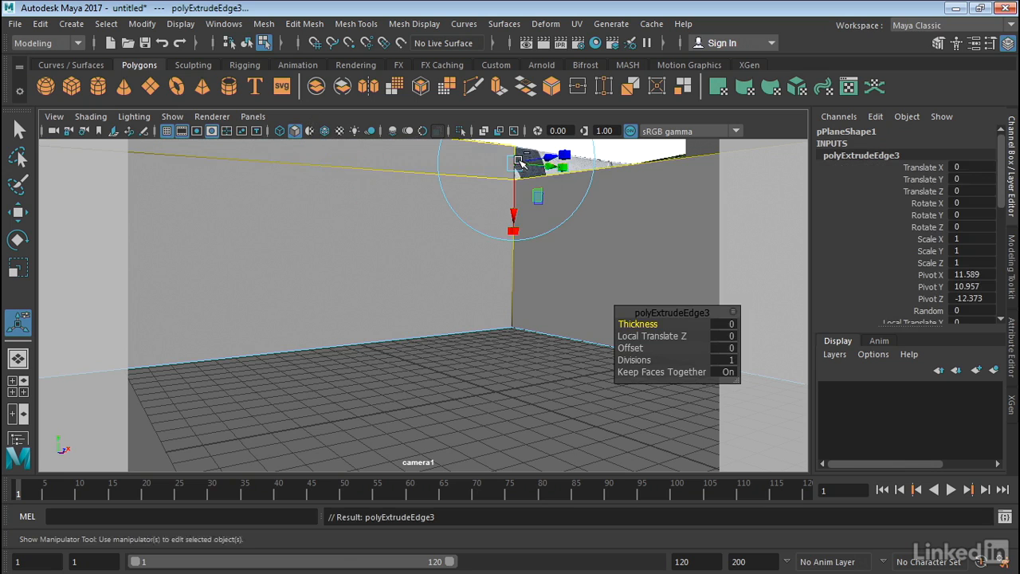
left_click_drag(550, 166, 784, 177)
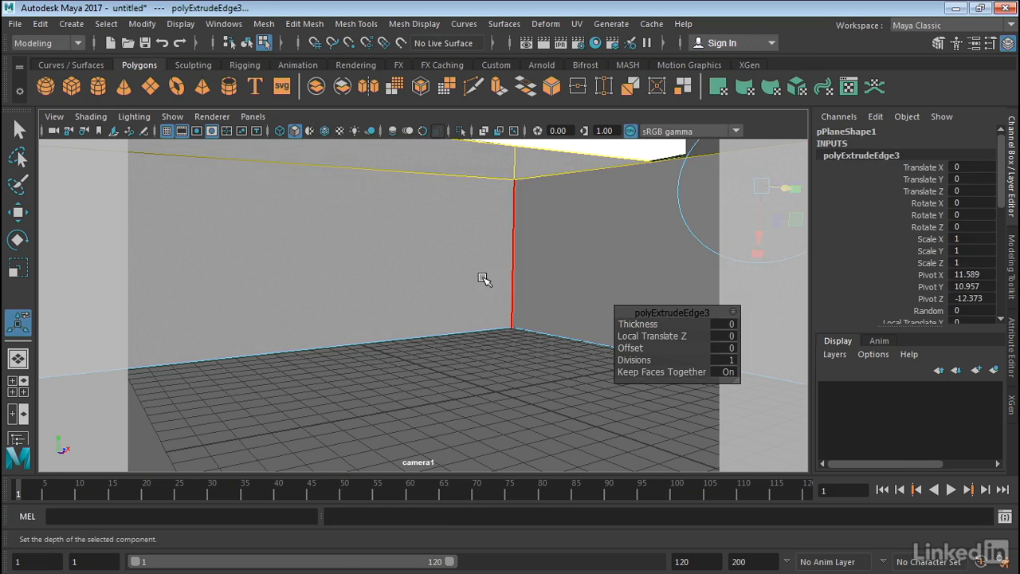
- Turn on X-Ray shading in the camera1 view to model the walls over the photo
left_click(603, 164)
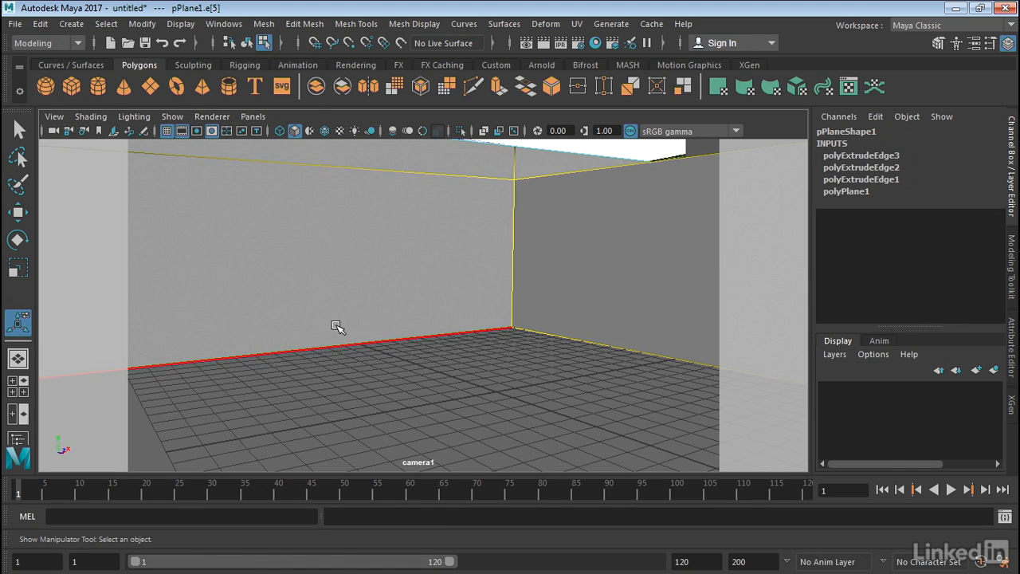
left_click(239, 159)
left_click(87, 116)
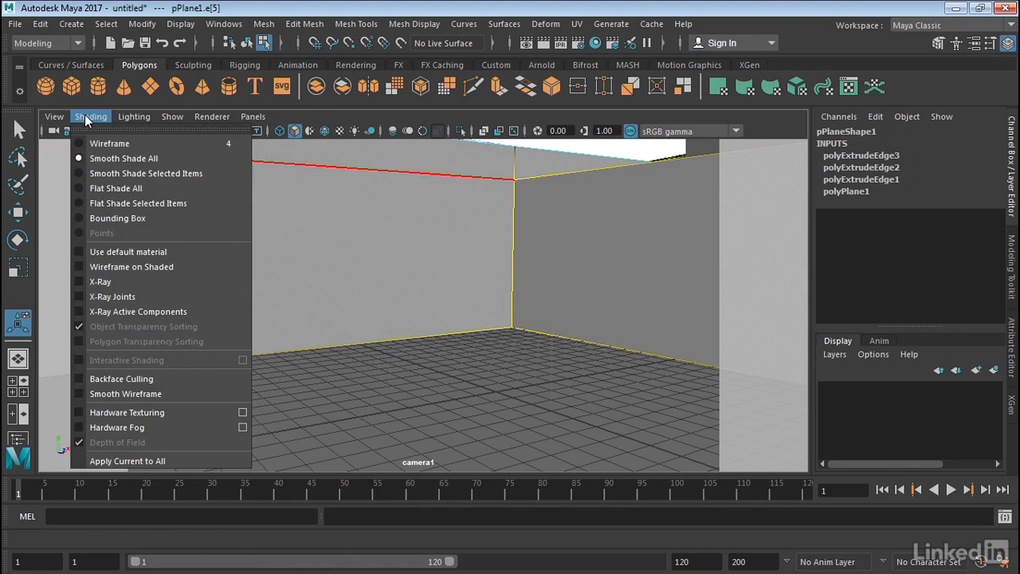
left_click(121, 282)
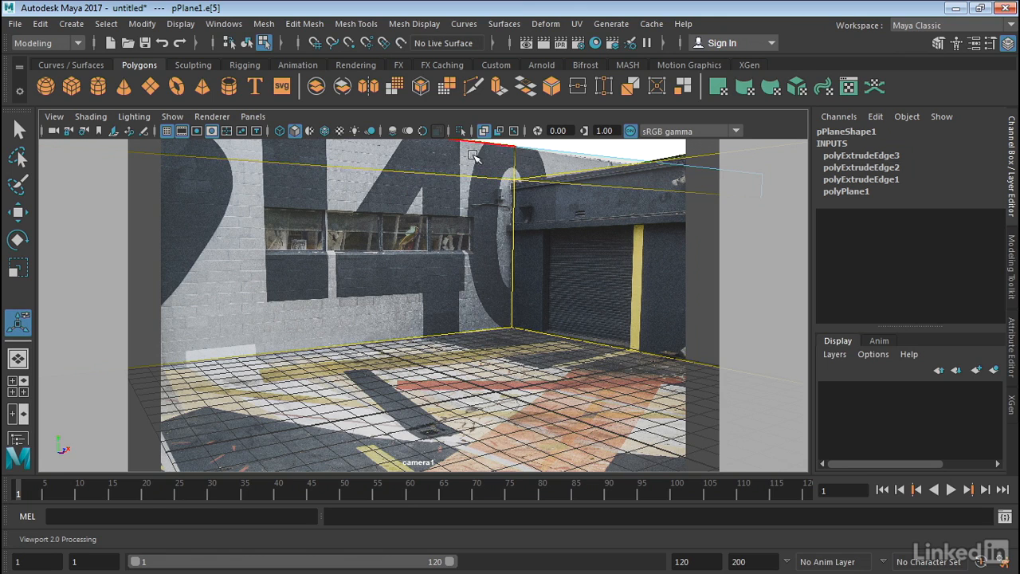
- Insert edge loops on the garage wall along both vertical sides and the top of the photographed roll-up door
left_click(356, 24)
left_click(390, 136)
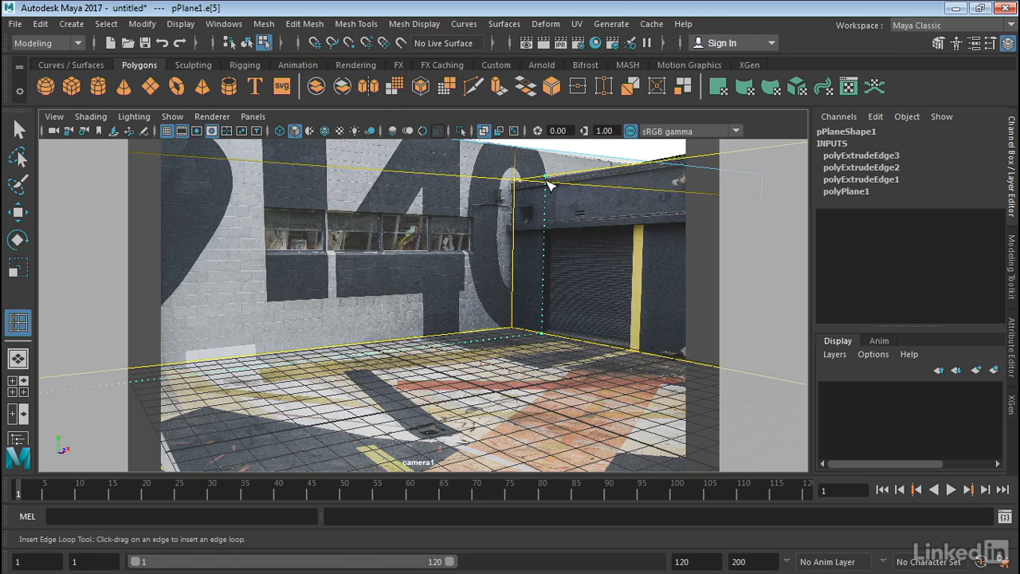
left_click(548, 185)
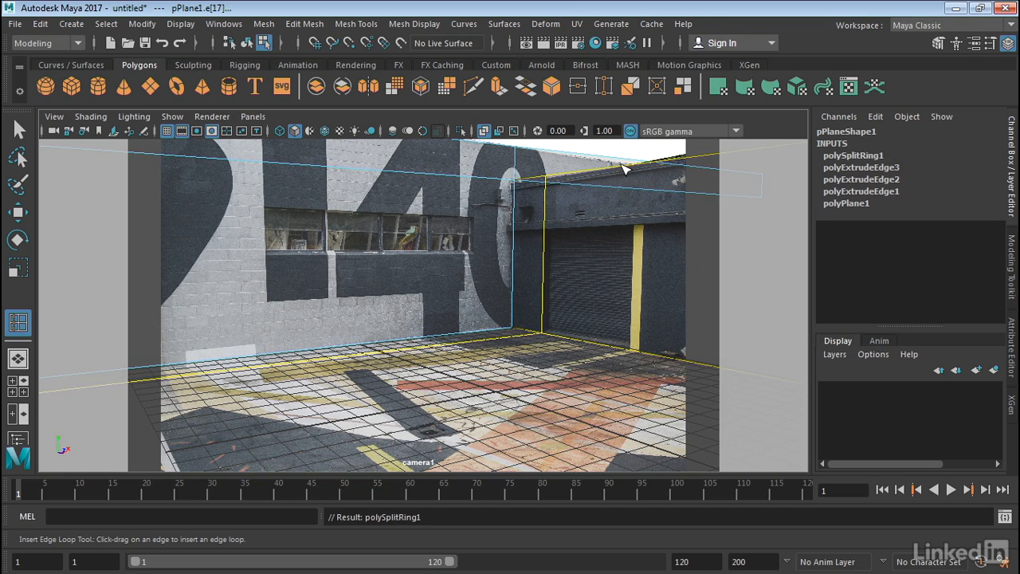
left_click_drag(623, 165, 641, 176)
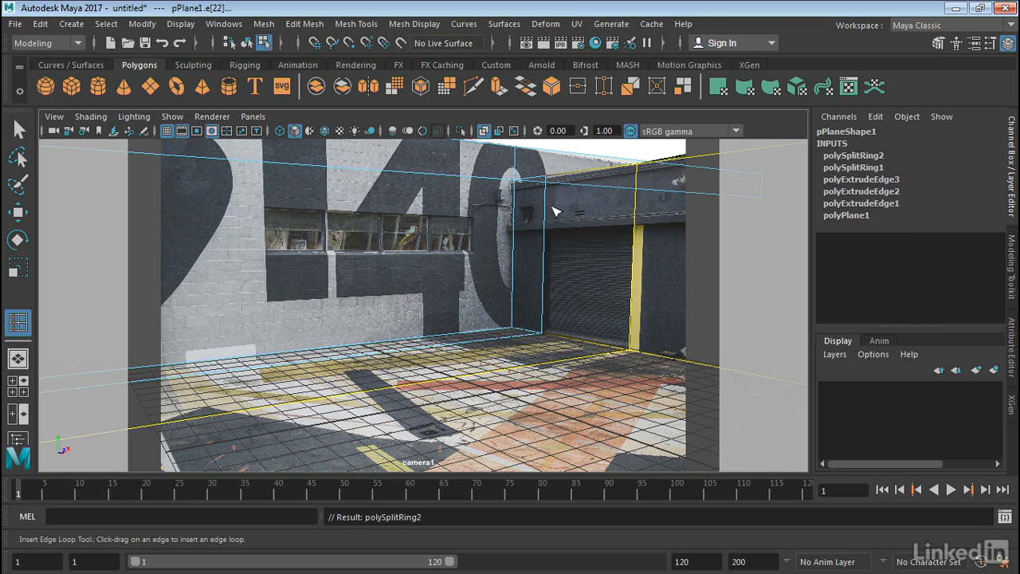
left_click_drag(547, 206, 546, 232)
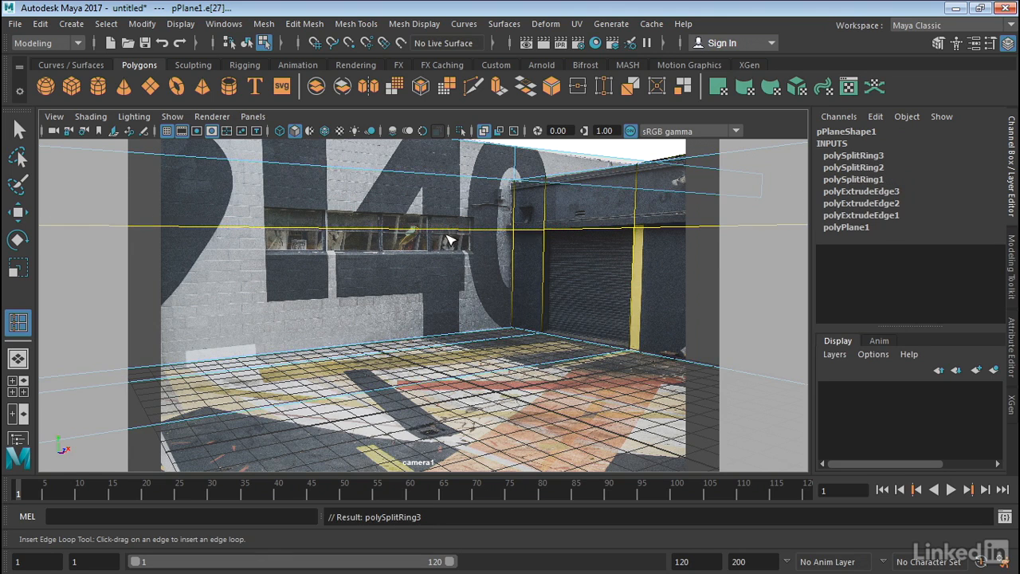
- Insert edge loops on the numbered wall along both ends, the top and the bottom of the photographed window strip
left_click_drag(263, 166, 478, 166)
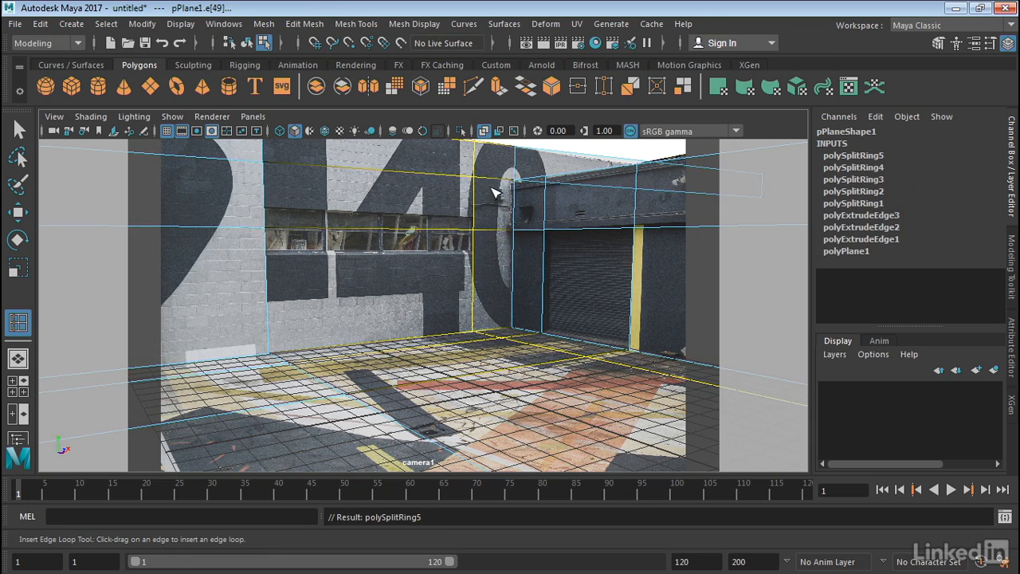
left_click_drag(516, 209, 512, 222)
left_click_drag(474, 252, 478, 257)
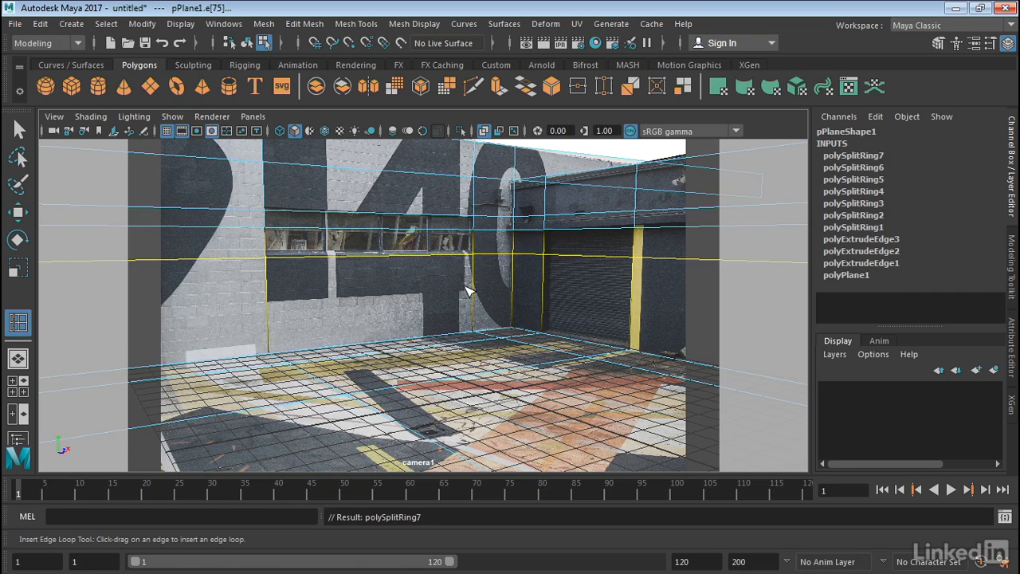
- Select the garage door faces and extrude them inward with a Local Translate Z of about -0.684
right_click_drag(456, 280, 457, 167)
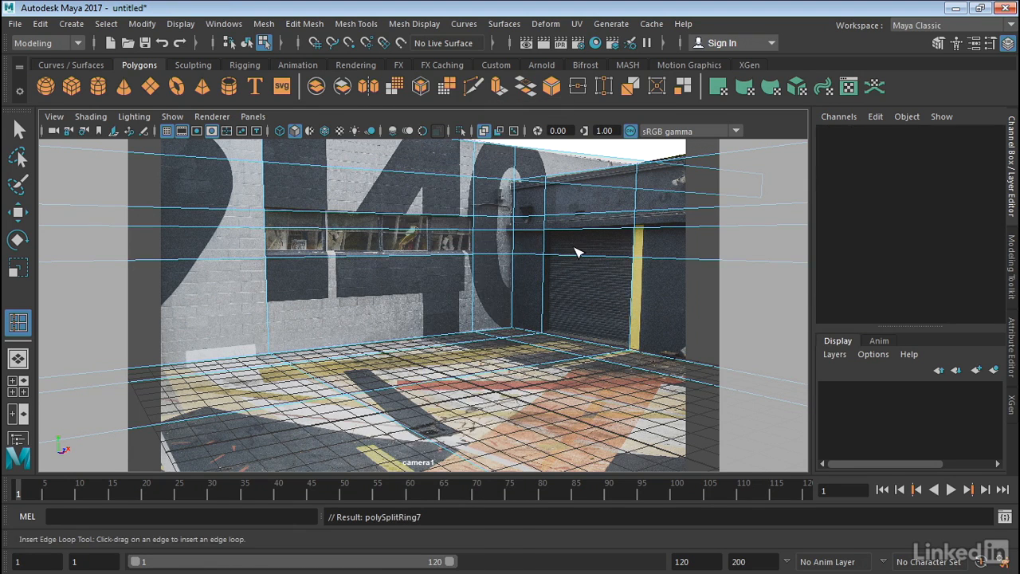
key("q")
left_click(577, 244)
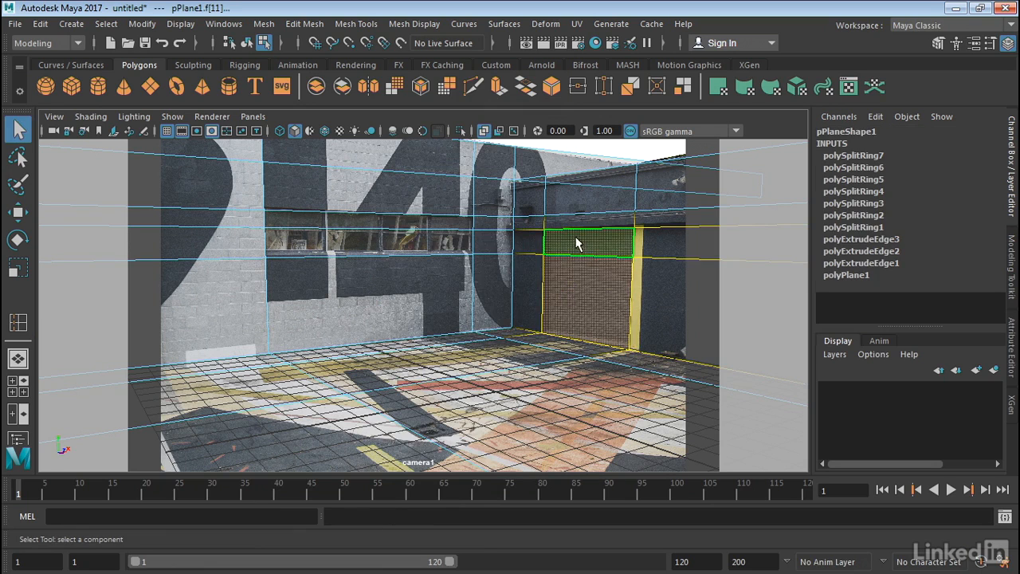
left_click(571, 273)
key("ctrl+e")
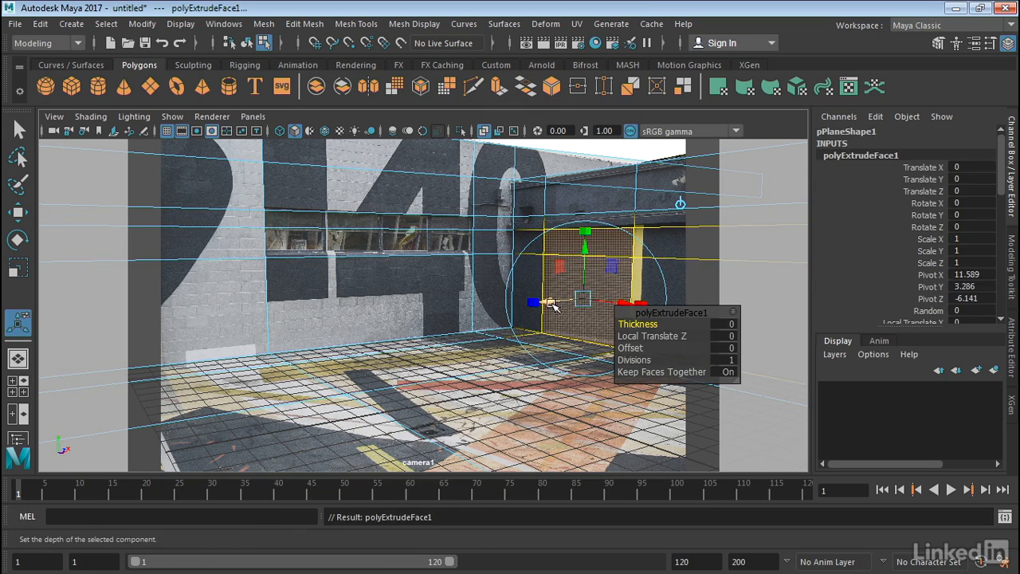
left_click_drag(567, 305, 569, 306)
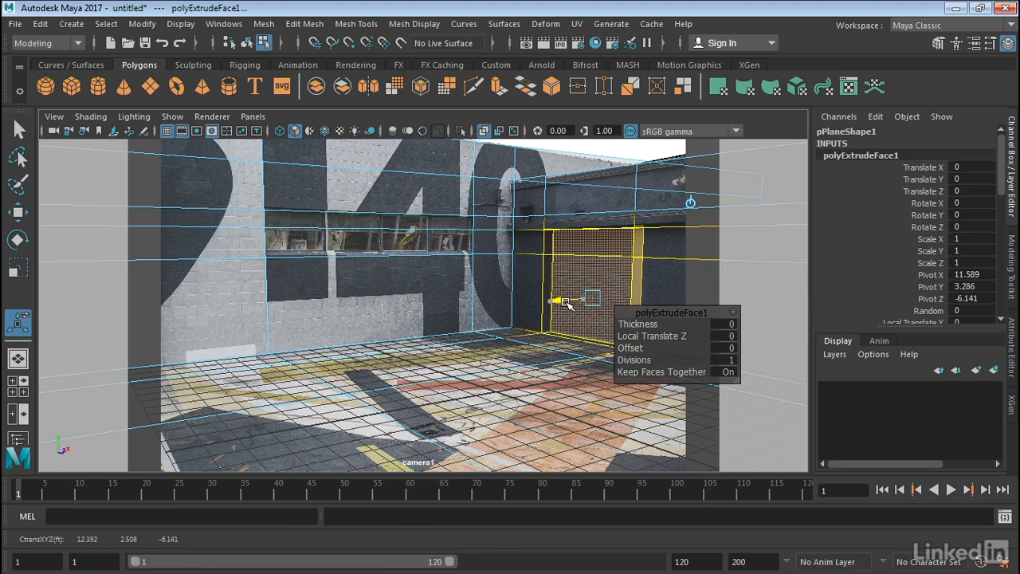
key("t")
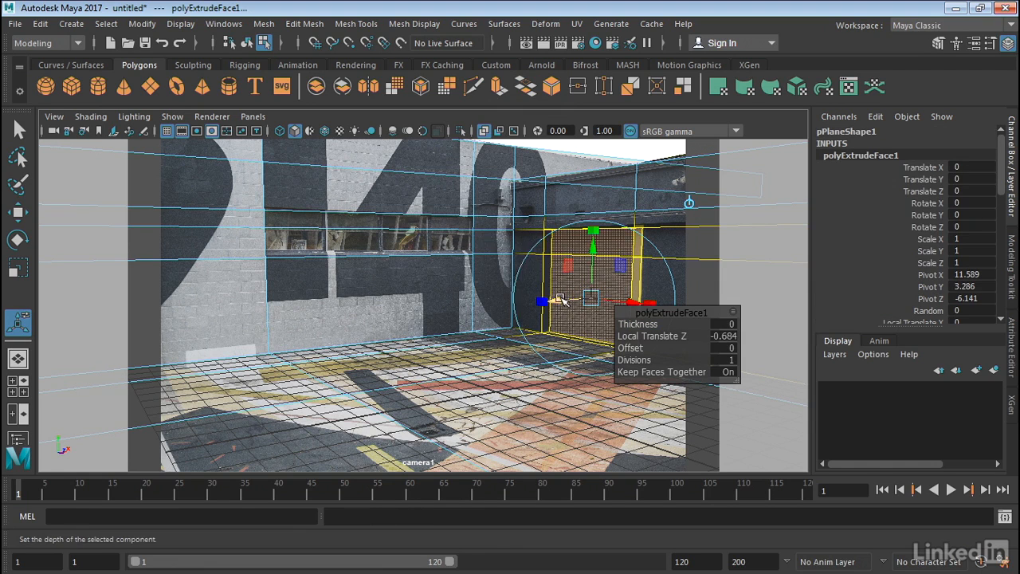
- Select the window strip faces and extrude them inward with a Local Translate Z of about -0.811
left_click(453, 222)
left_click(446, 238, "shift")
key("ctrl+e")
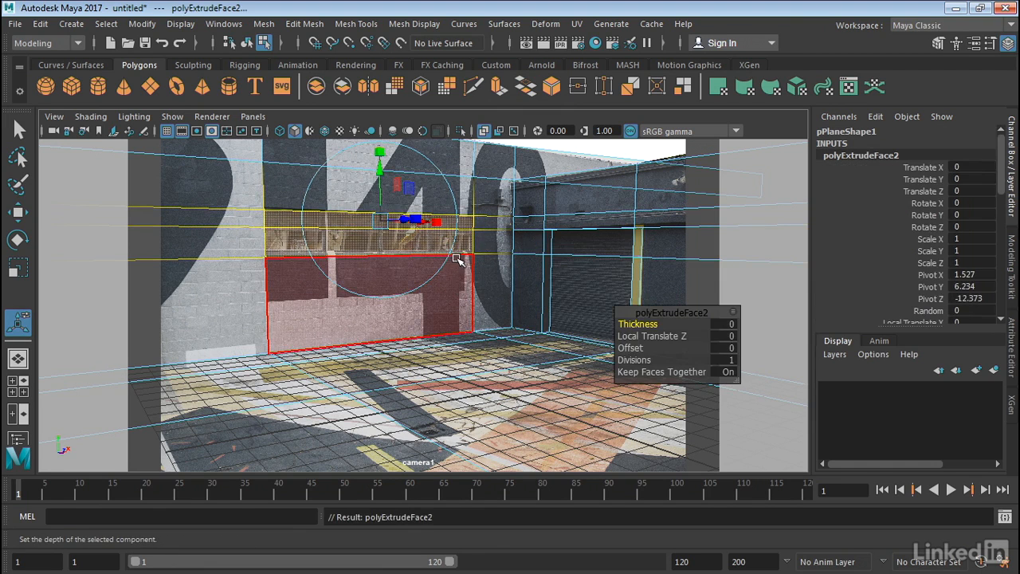
left_click_drag(405, 231, 397, 223)
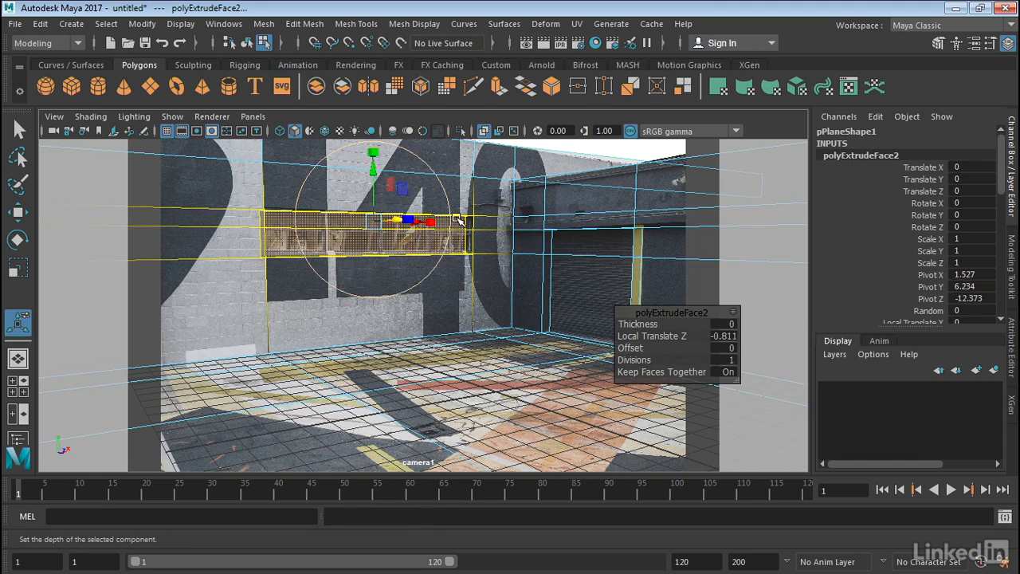
- Select the window recess's lower inner edge in the persp view, move it slightly upward, and return to the camera1 view
key("space")
key("space")
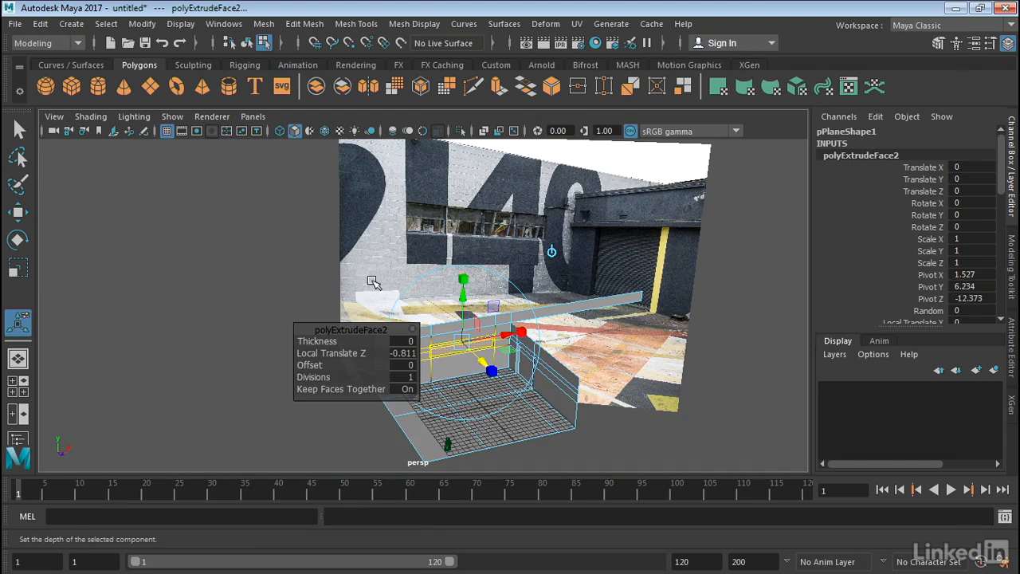
right_click_drag(413, 314, 872, 290, "alt")
middle_click_drag(680, 363, 607, 123, "alt")
right_click_drag(519, 220, 592, 89, "alt")
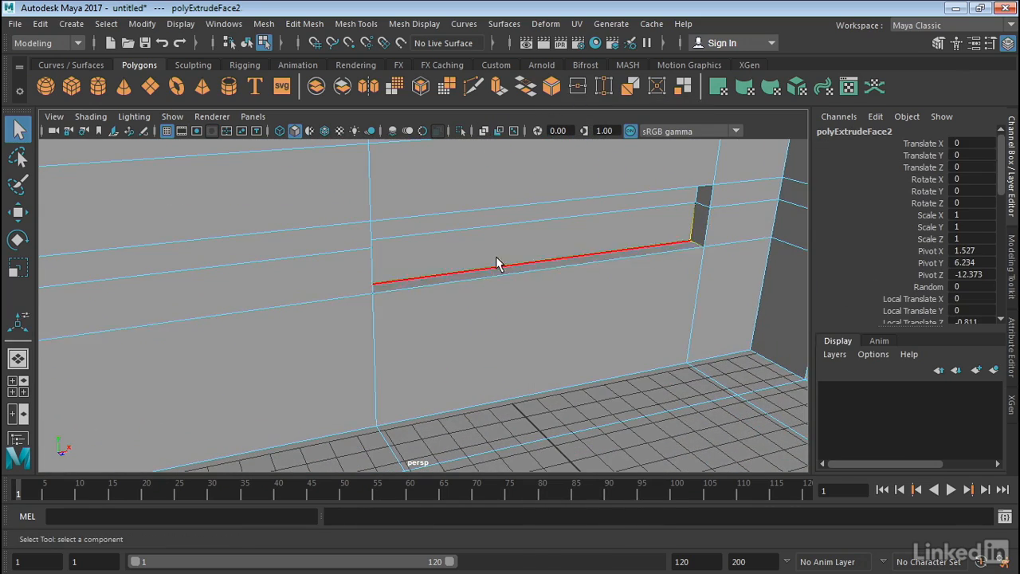
left_click(516, 269)
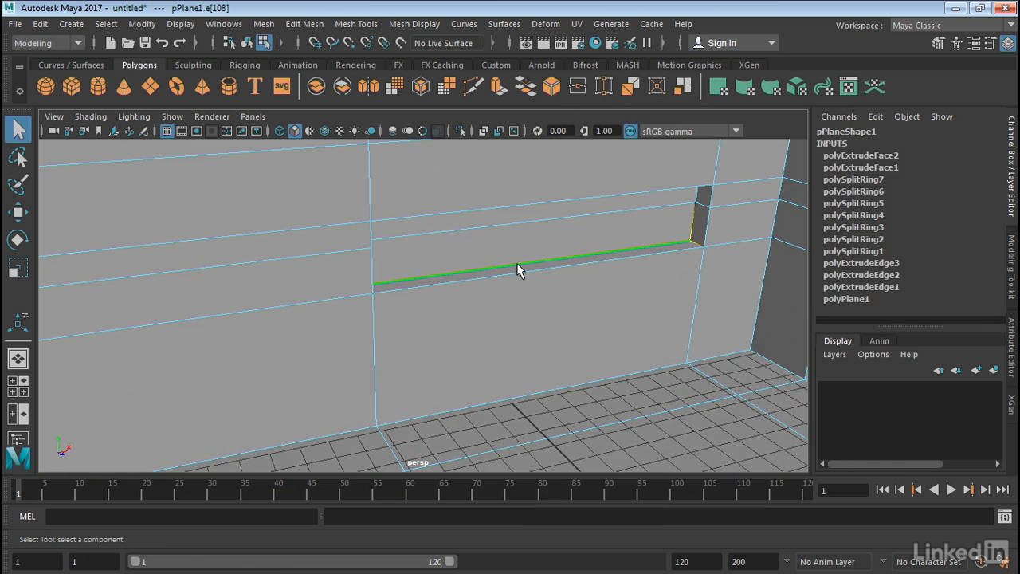
key("w")
left_click_drag(547, 189, 547, 187)
key("space")
key("space")
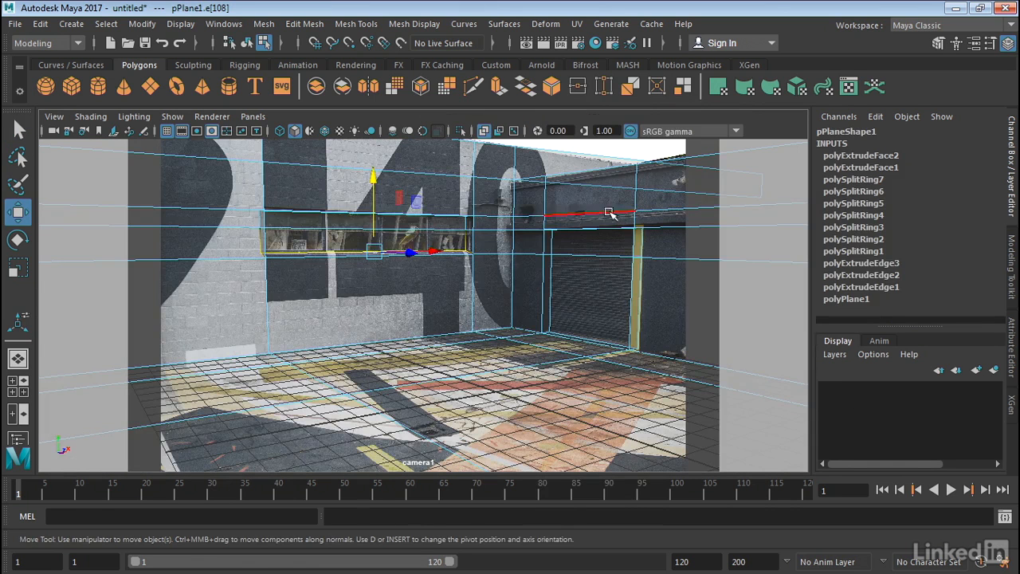
- Return to object mode, select the plane geometry pPlane1, and turn off X-Ray shading in the camera1 view
left_click(634, 153)
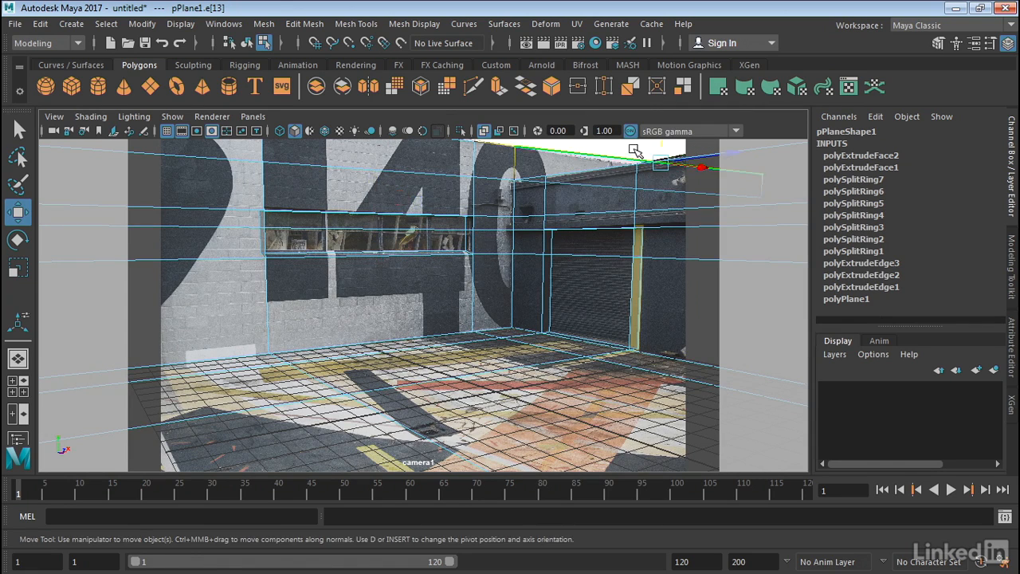
right_click_drag(606, 195, 674, 102)
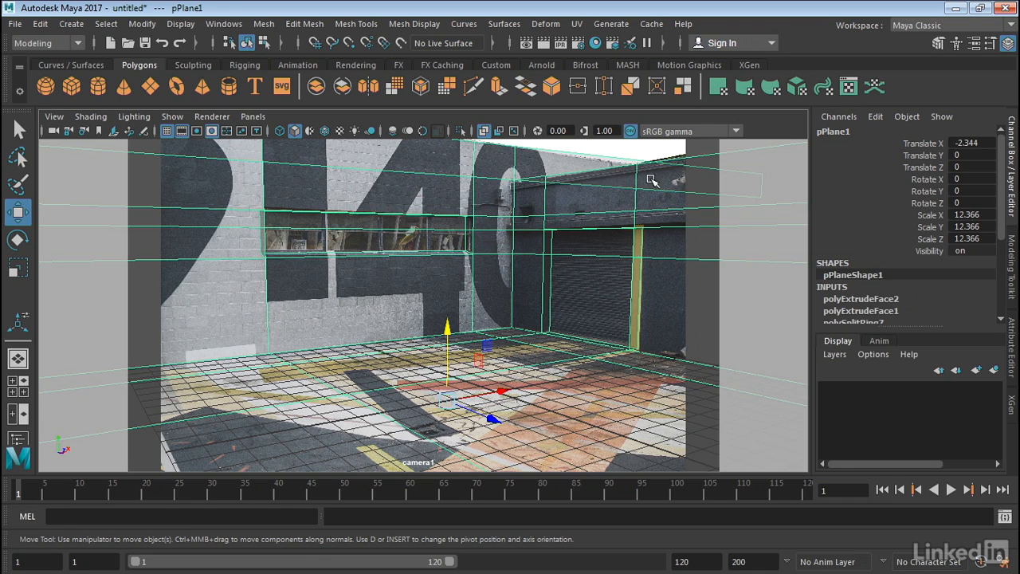
left_click(633, 144)
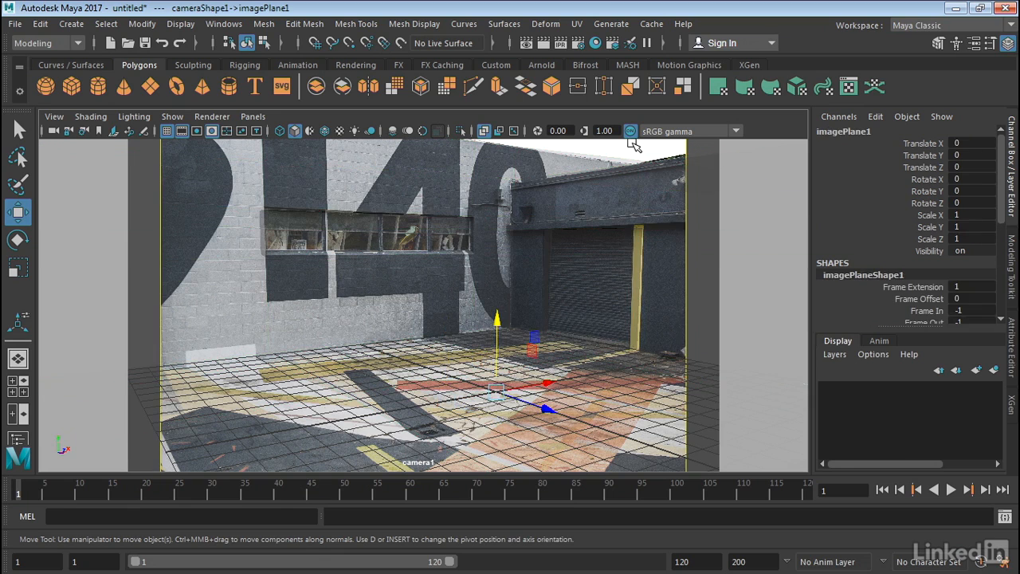
left_click(614, 195)
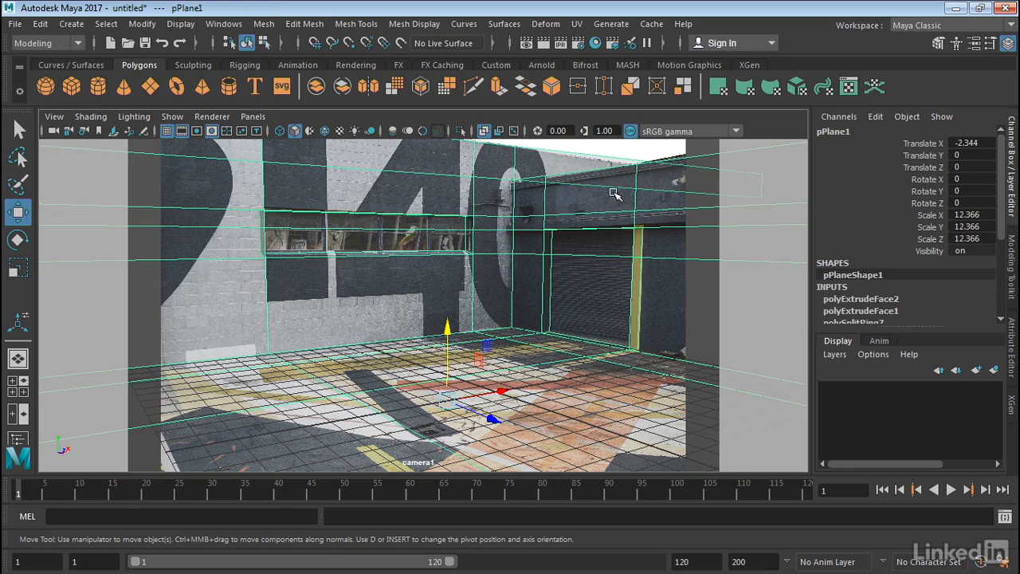
left_click(90, 116)
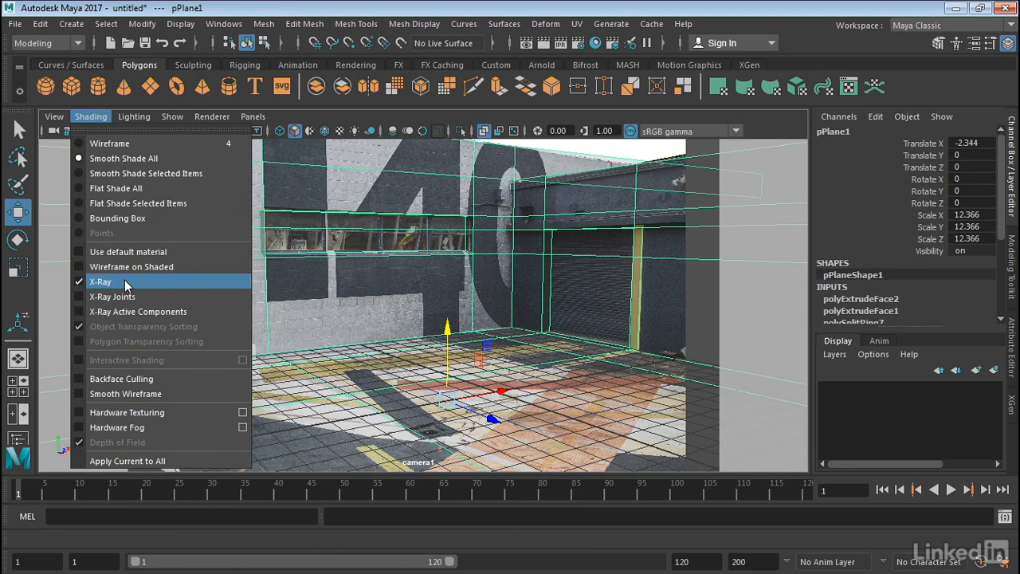
left_click(125, 282)
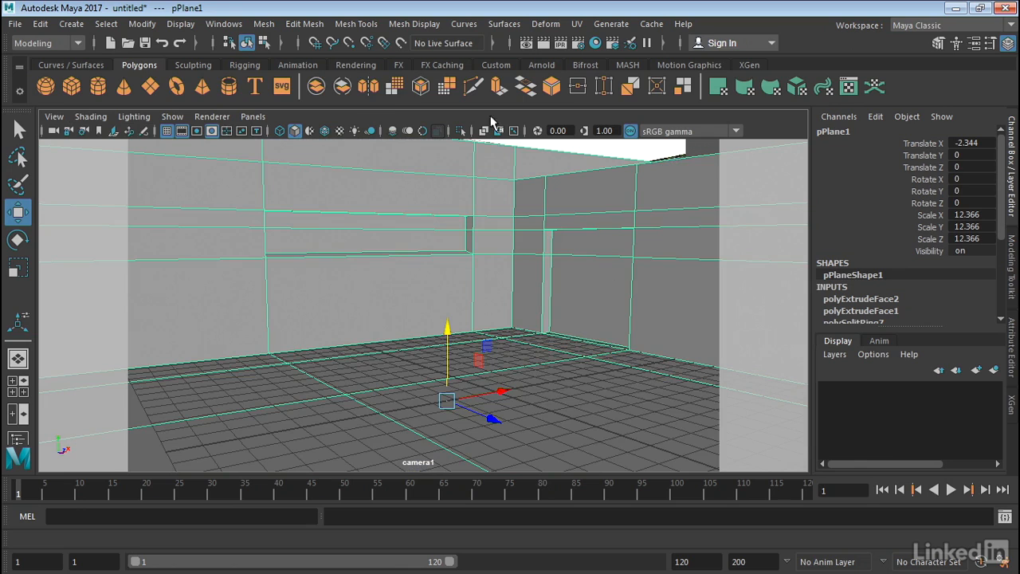
- Assign a new surface shader to the plane geometry and display the surfaceShader1 attributes
left_click(355, 65)
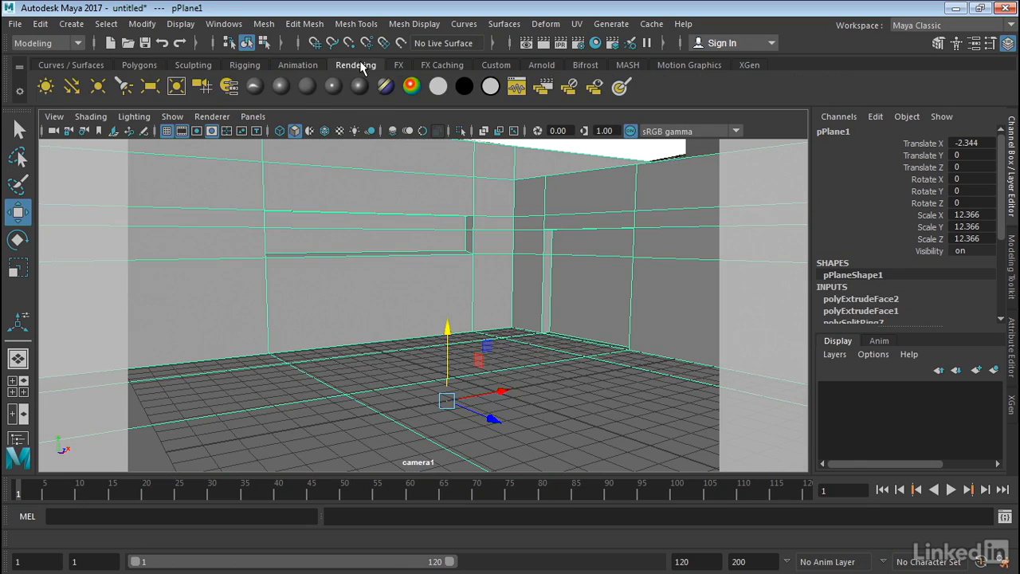
left_click(464, 87)
key("ctrl+a")
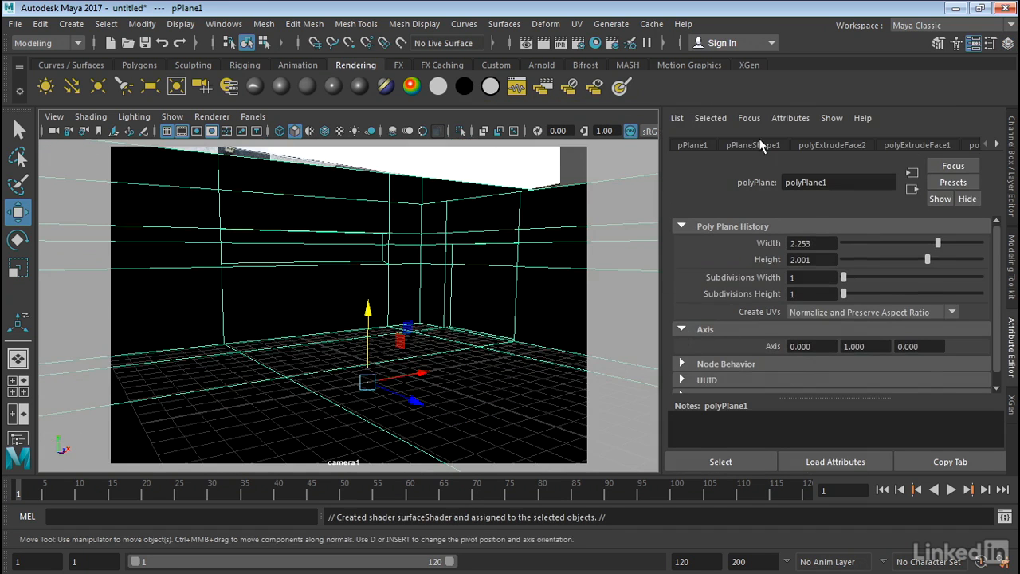
left_click(998, 144)
left_click(999, 144)
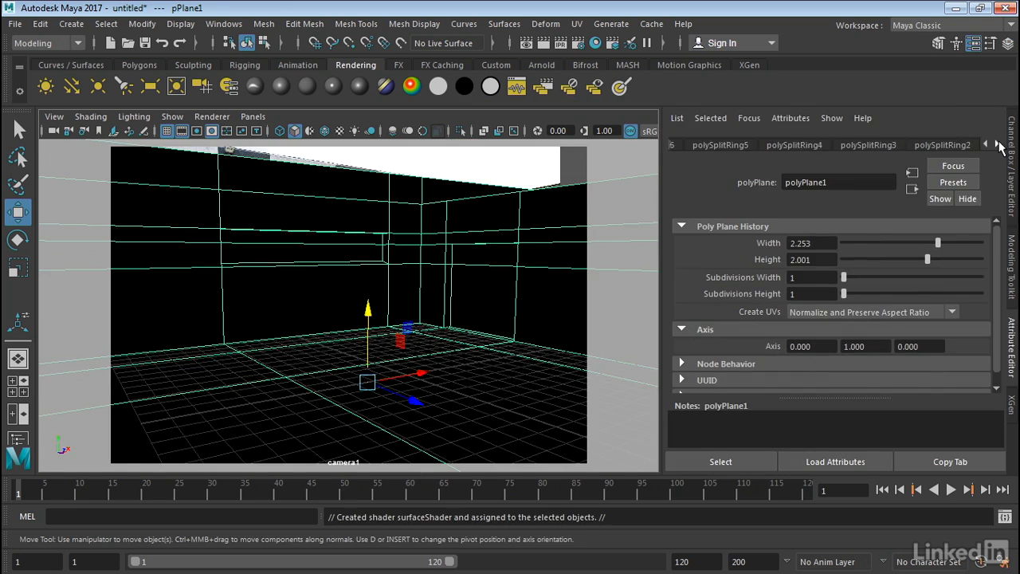
left_click(998, 144)
left_click(998, 144)
left_click(932, 145)
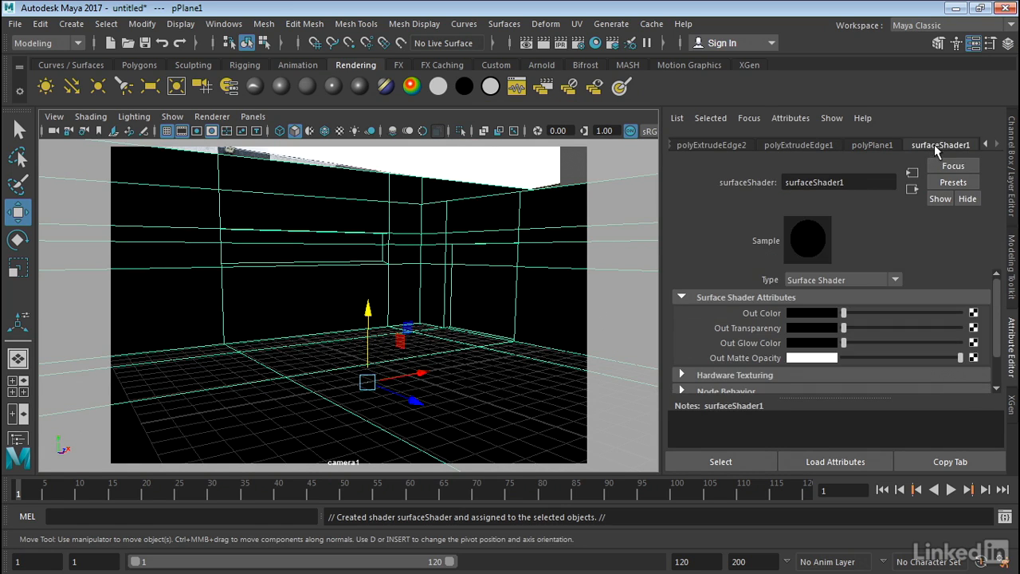
- Connect a File texture, created as a projection, to the surface shader's Out Color
left_click(972, 314)
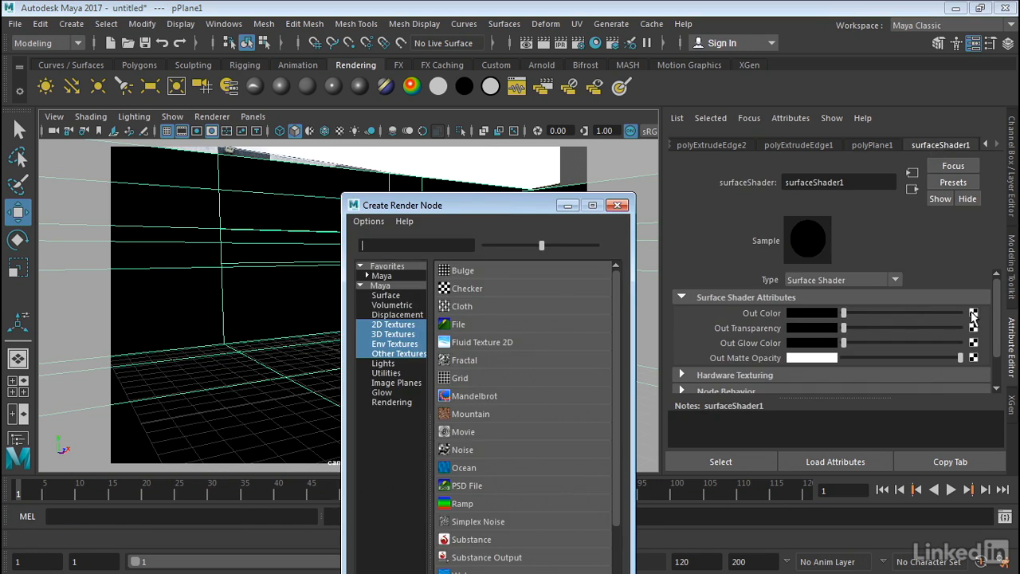
left_click_drag(549, 76, 709, 32)
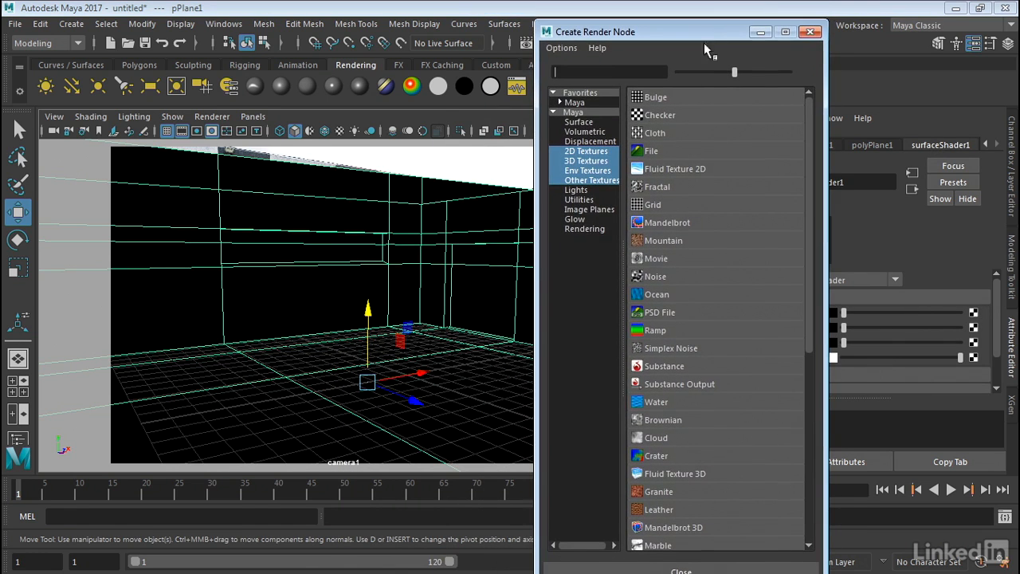
right_click(675, 151)
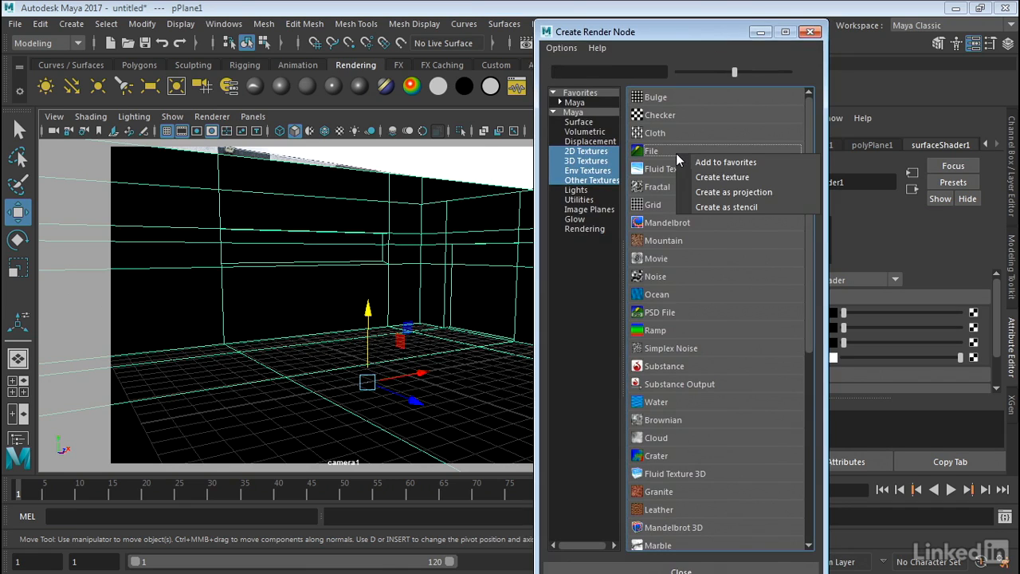
left_click(724, 193)
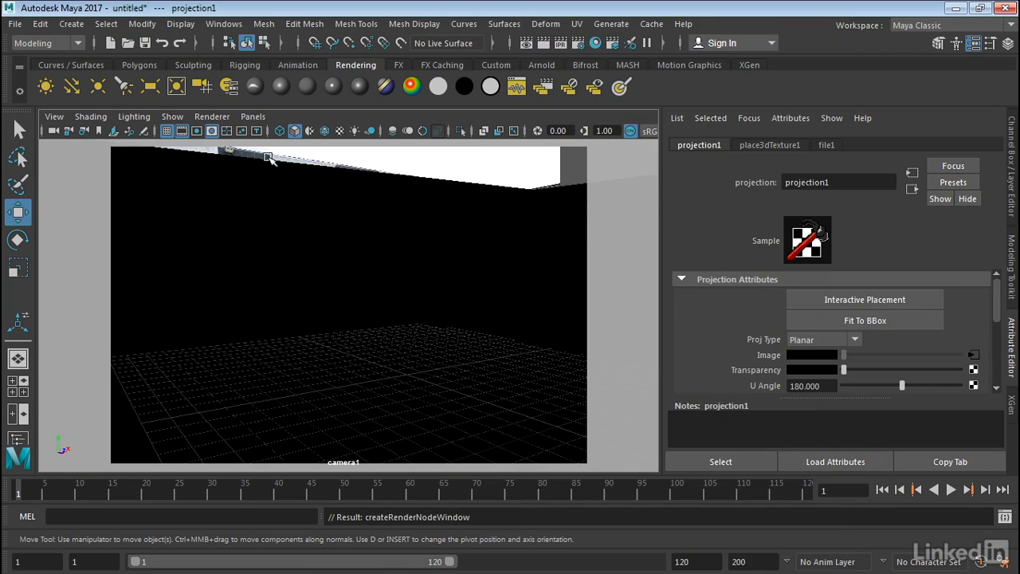
- Turn on hardware texturing in the camera1 view and load CamMatchImage.jpg into the projection's file texture
left_click(90, 117)
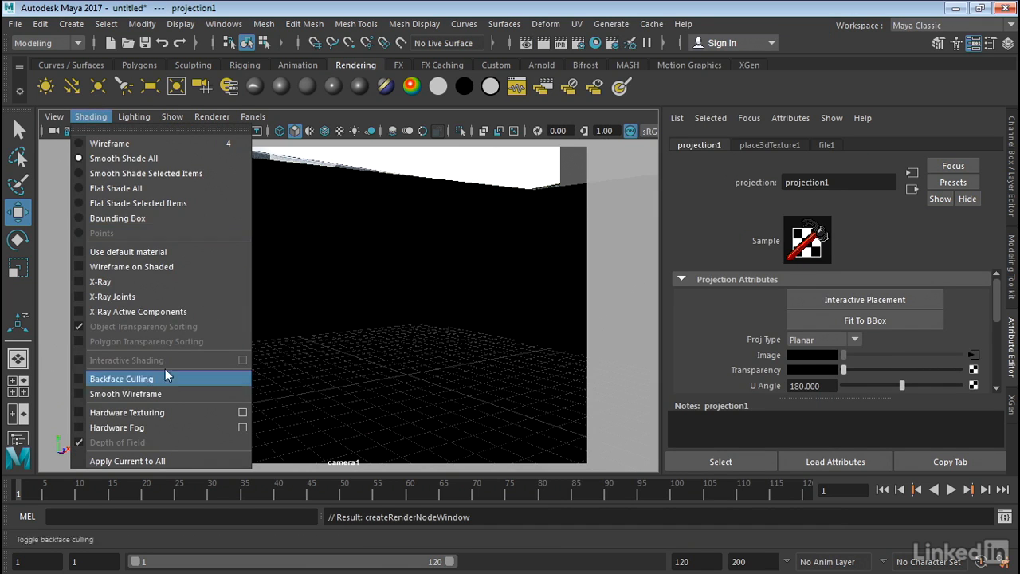
left_click(159, 412)
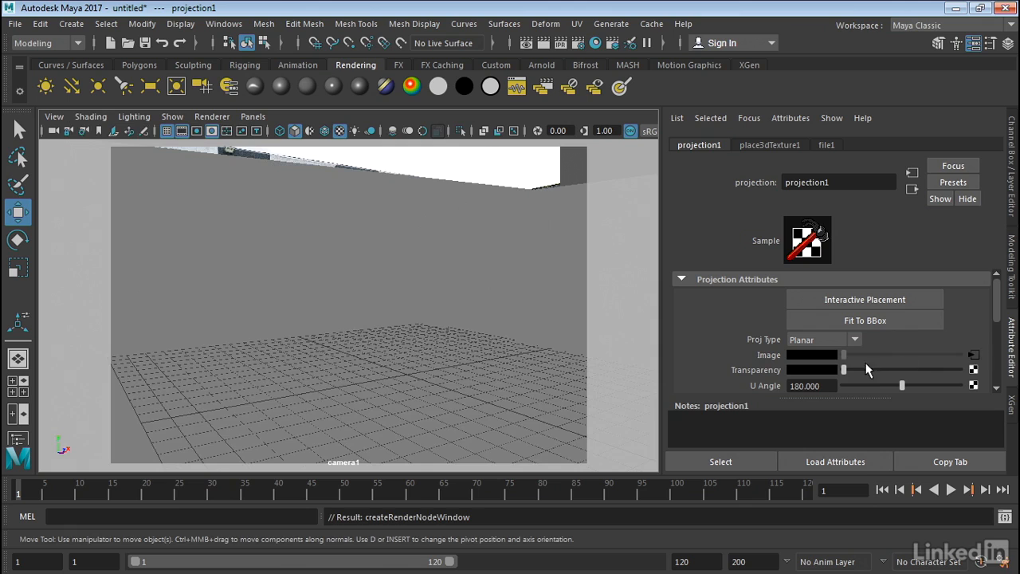
left_click(973, 358)
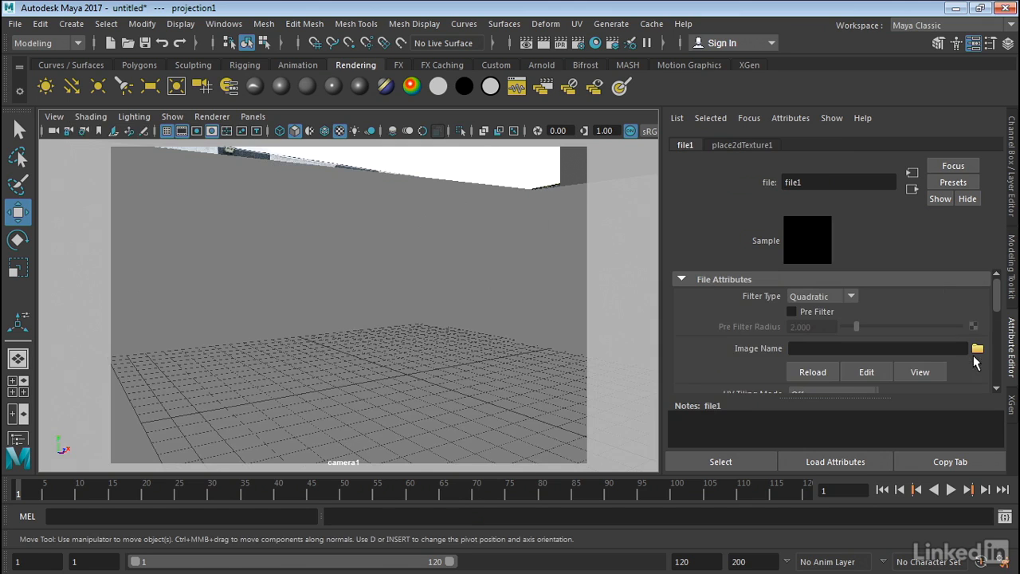
left_click(977, 349)
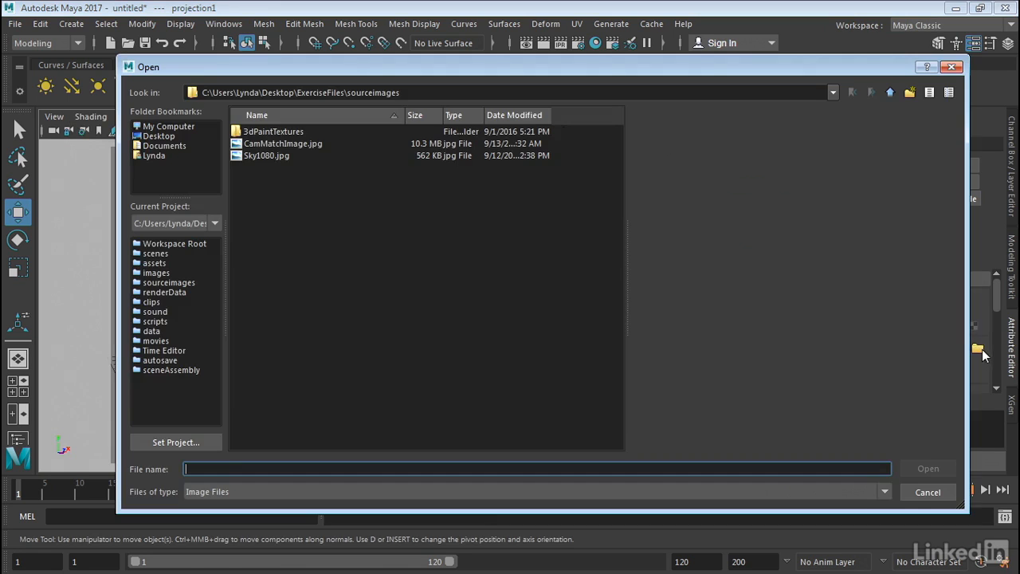
left_click(323, 143)
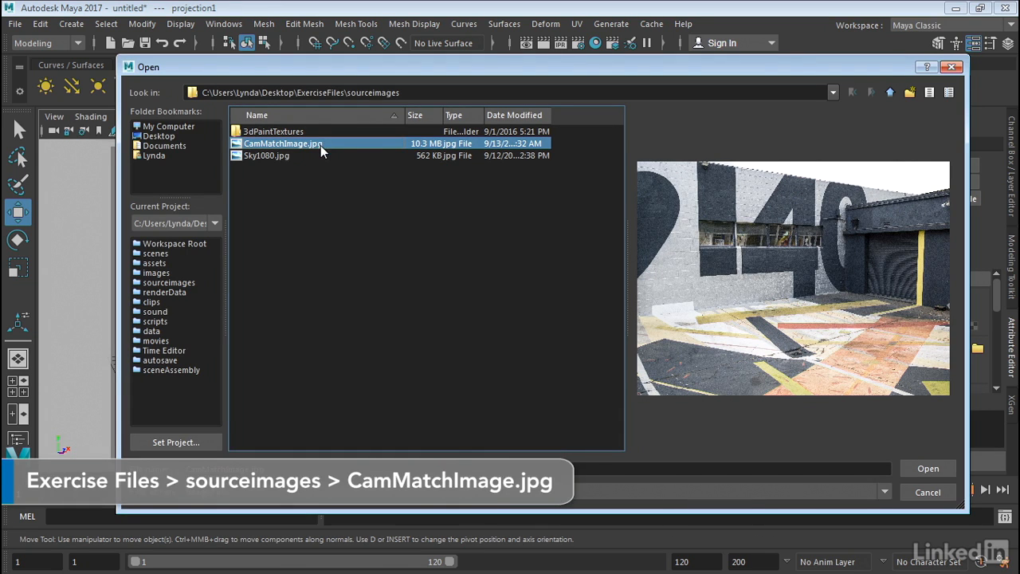
left_click(924, 467)
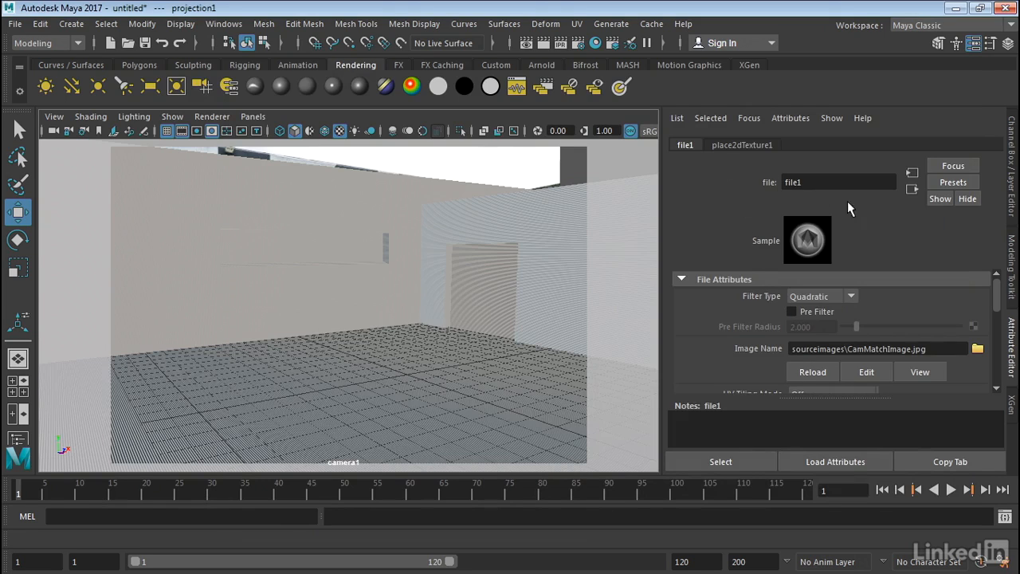
- Set the projection type to Perspective and link the projection to cameraShape1
left_click(912, 188)
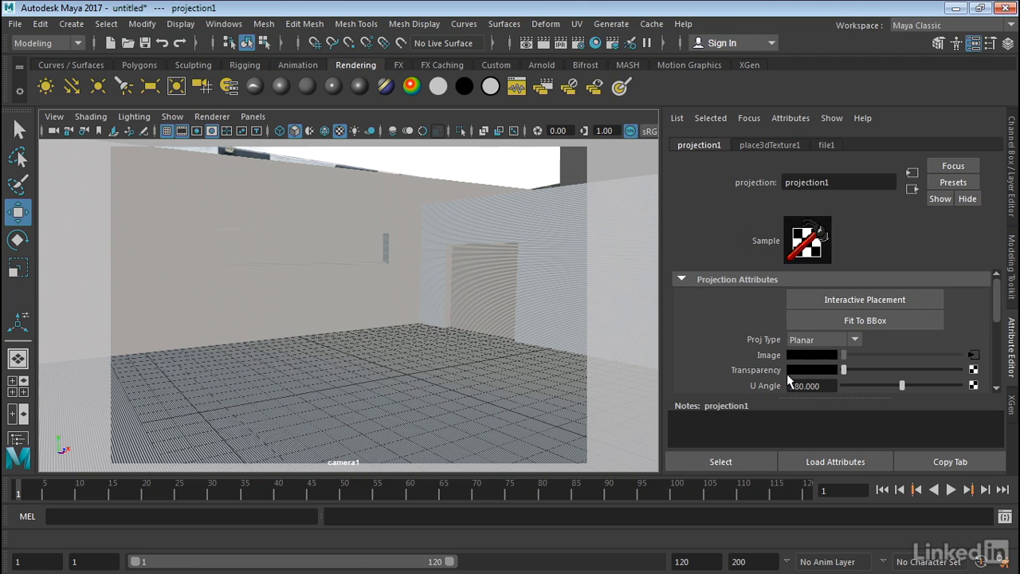
left_click(803, 339)
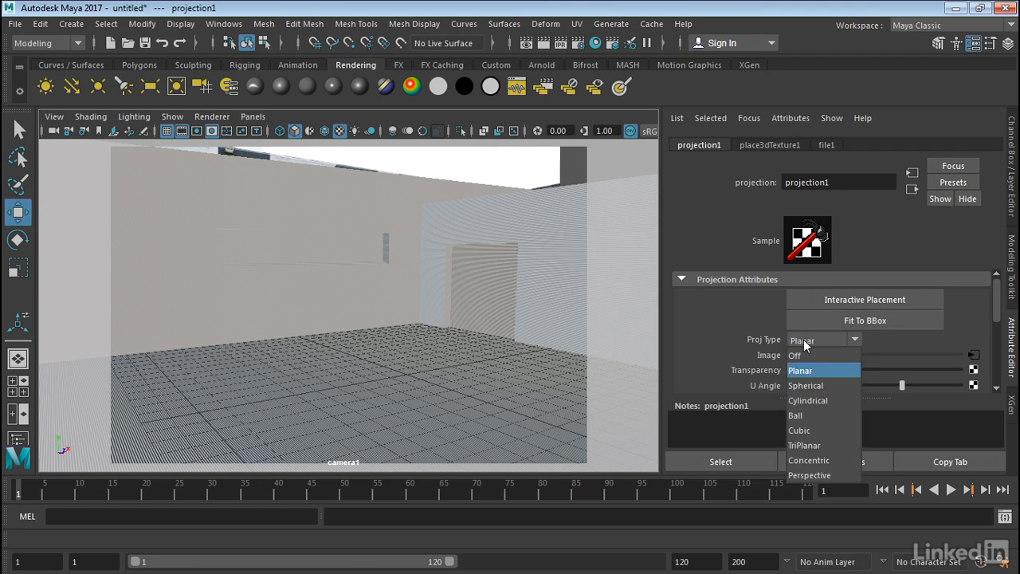
left_click(808, 475)
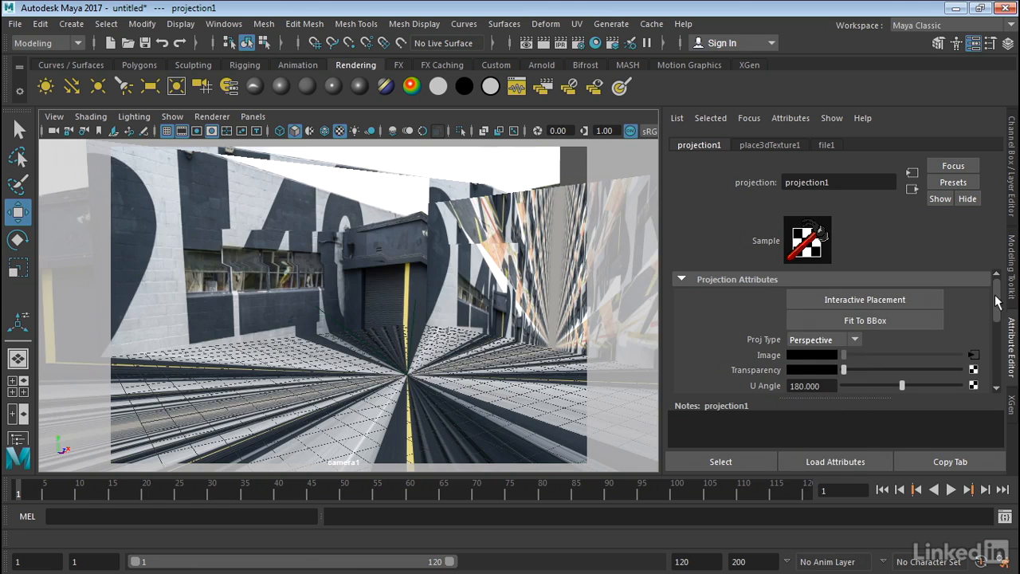
left_click_drag(995, 297, 995, 318)
left_click(744, 350)
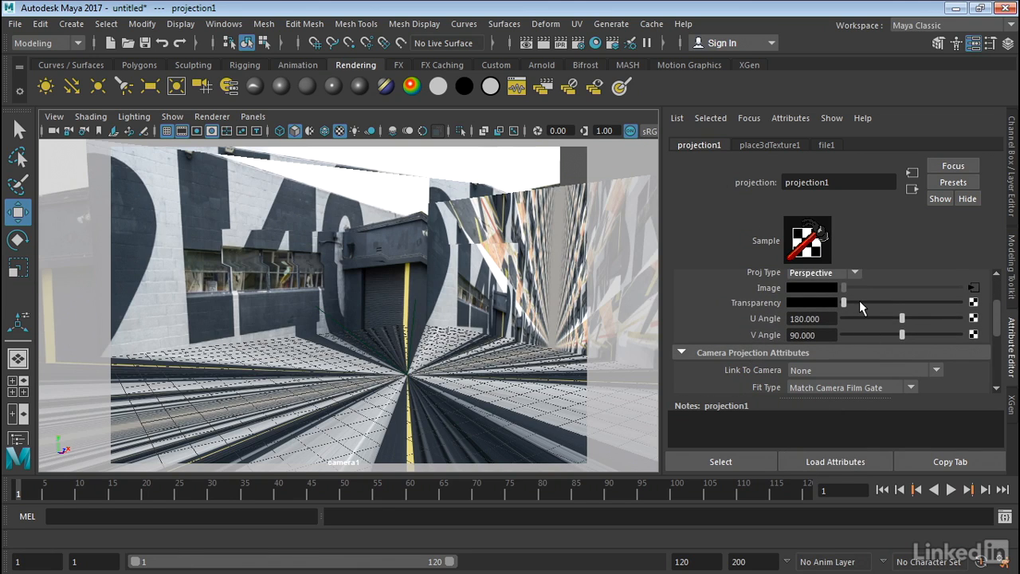
left_click_drag(996, 322, 997, 337)
left_click(822, 316)
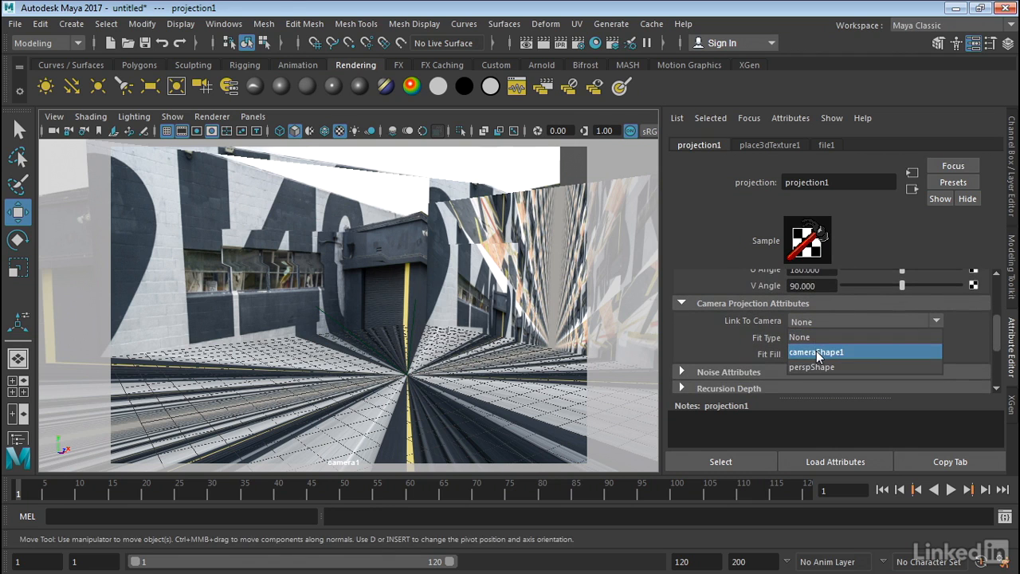
left_click(816, 351)
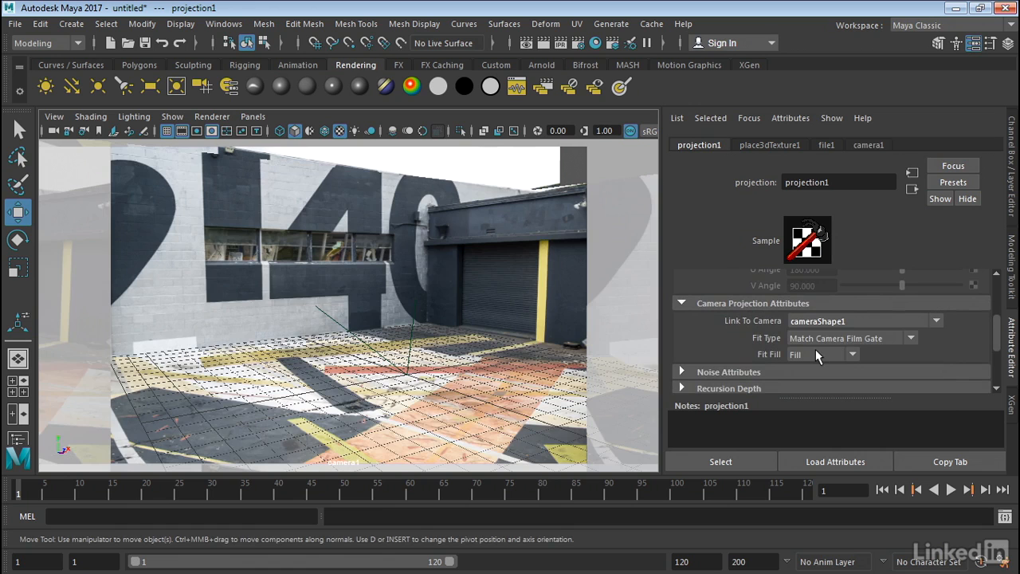
- Display textures in the persp view and inspect the projected photo around the wall corner and garage door
key("space")
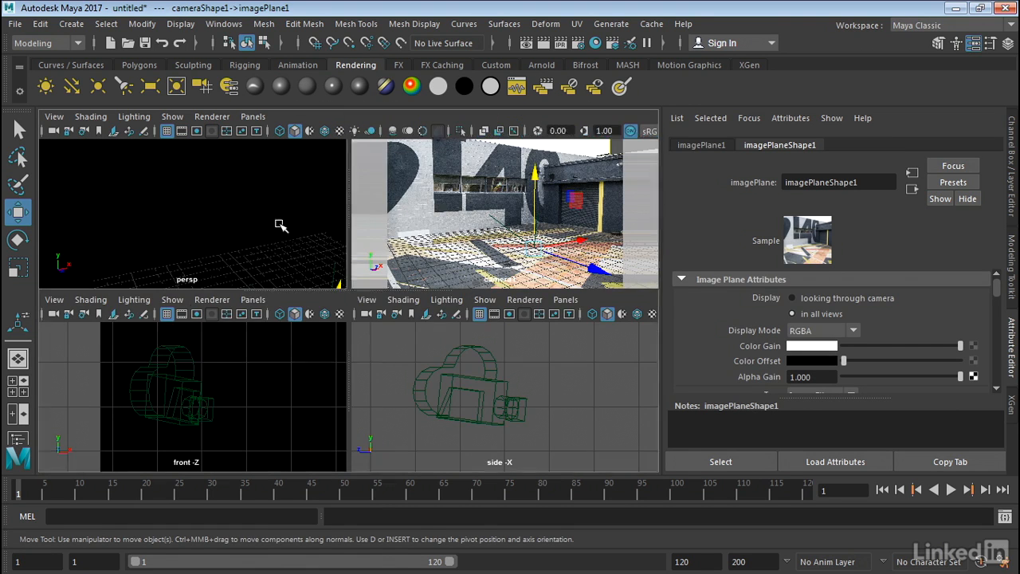
key("space")
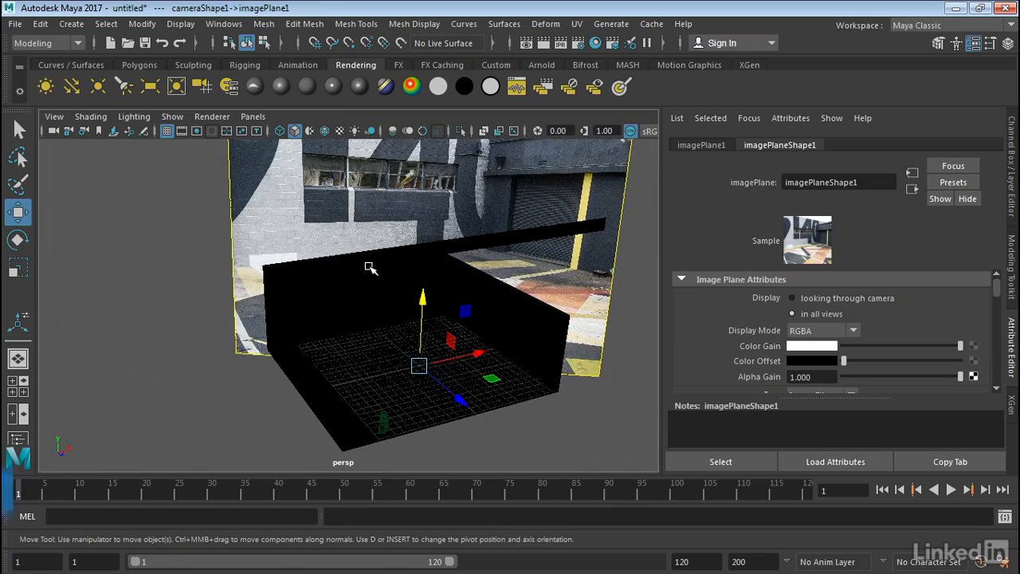
key("6")
right_click_drag(432, 314, 708, 325, "alt")
middle_click_drag(617, 259, 280, 284, "alt")
left_click(363, 285)
left_click_drag(287, 323, 328, 316, "alt")
right_click_drag(327, 316, 572, 325, "alt")
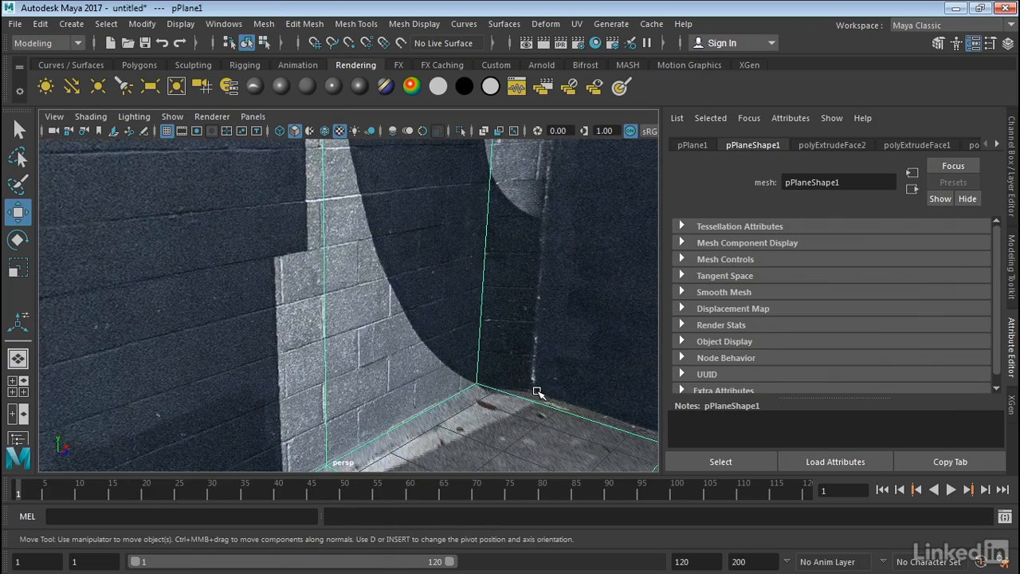
right_click_drag(518, 377, 289, 414, "alt")
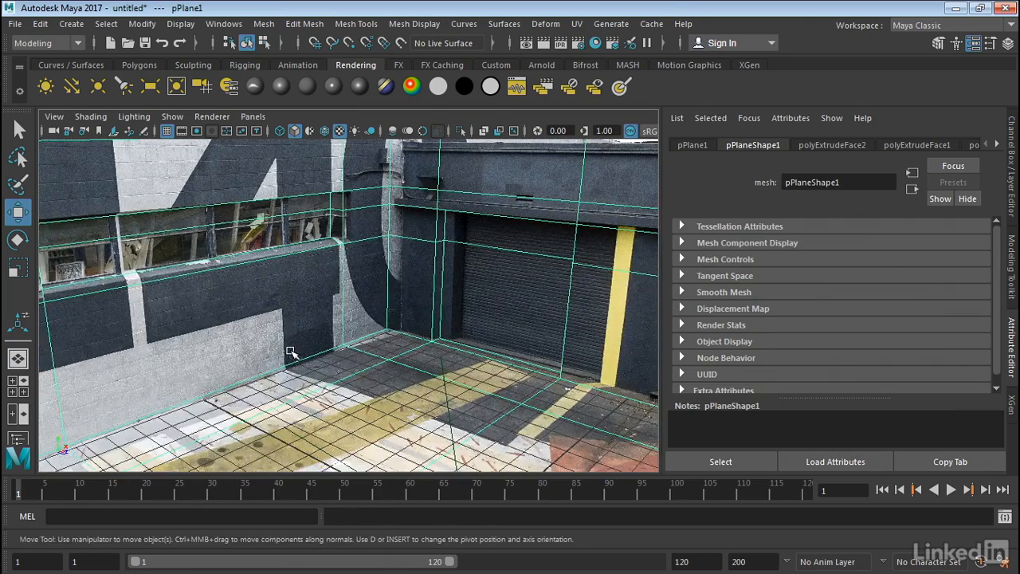
- Return to the camera1 view and display the projection1 attributes through the surface shader's Out Color
key("space")
key("space")
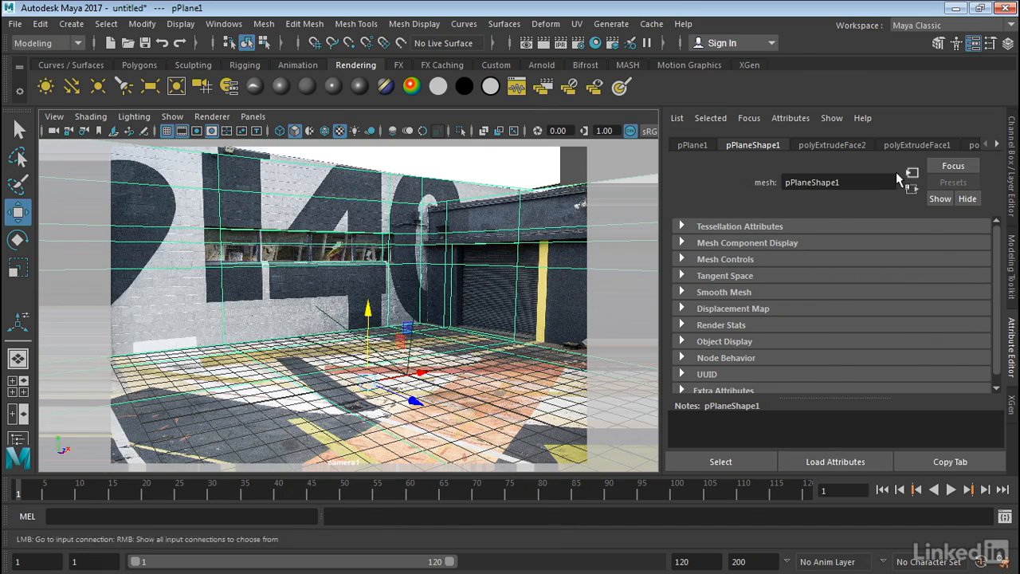
left_click(996, 145)
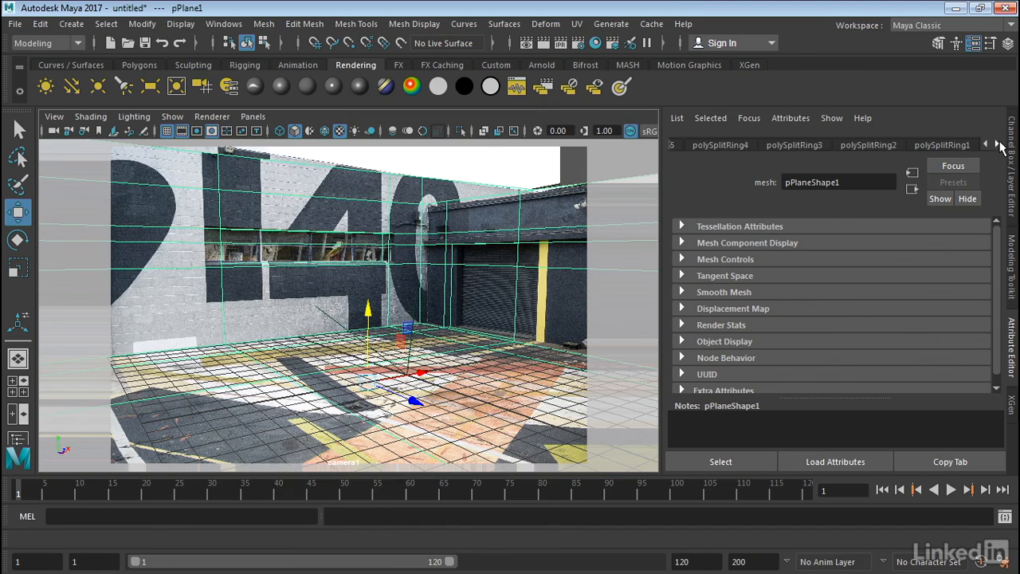
left_click(996, 144)
left_click(938, 145)
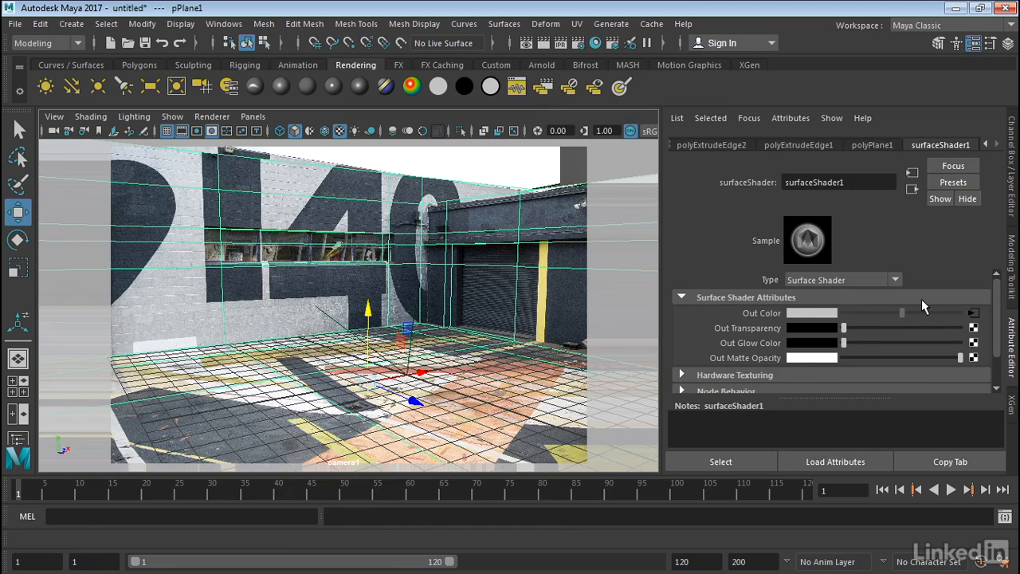
left_click(973, 312)
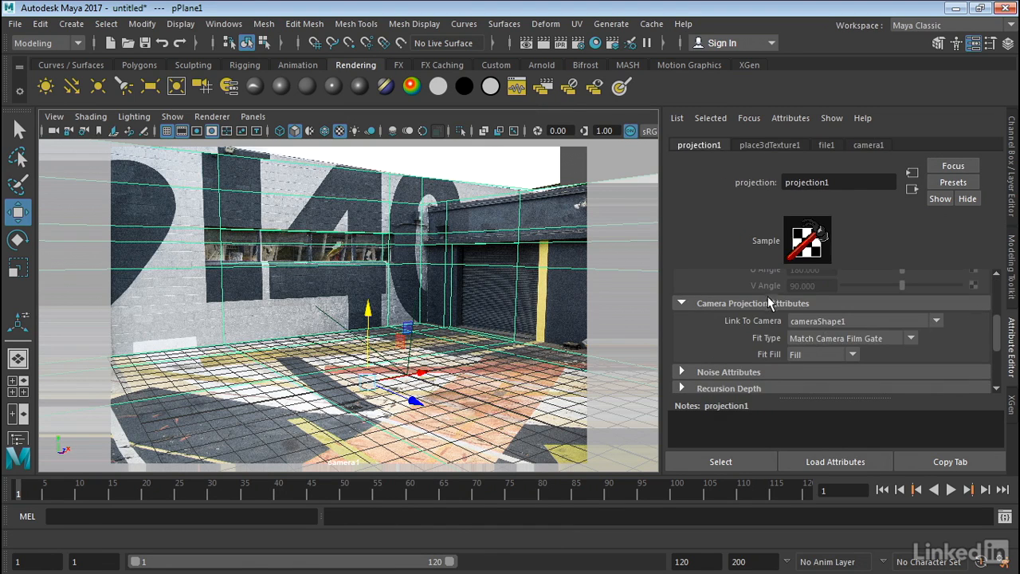
scroll(768, 303, "up", 3)
scroll(772, 319, "down", 4)
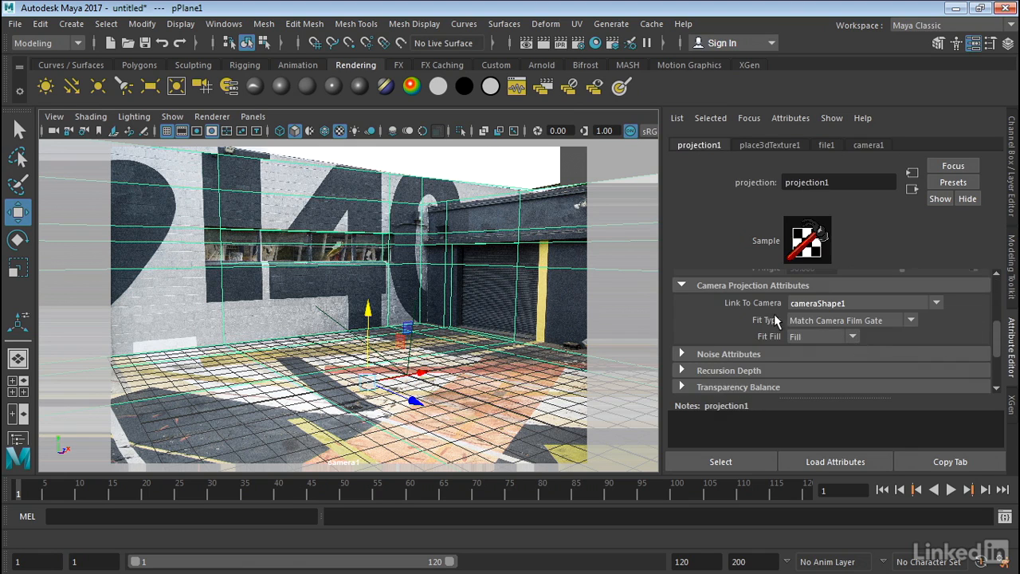
- Try the Horizontal fit fill on the camera projection and set Fit Fill to Vertical
left_click(811, 337)
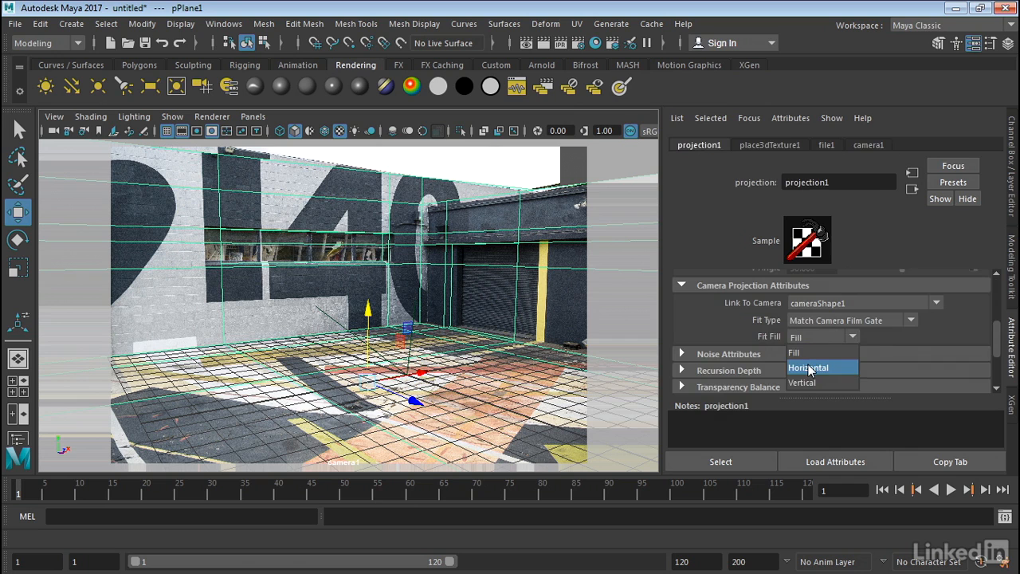
left_click(809, 368)
left_click(809, 338)
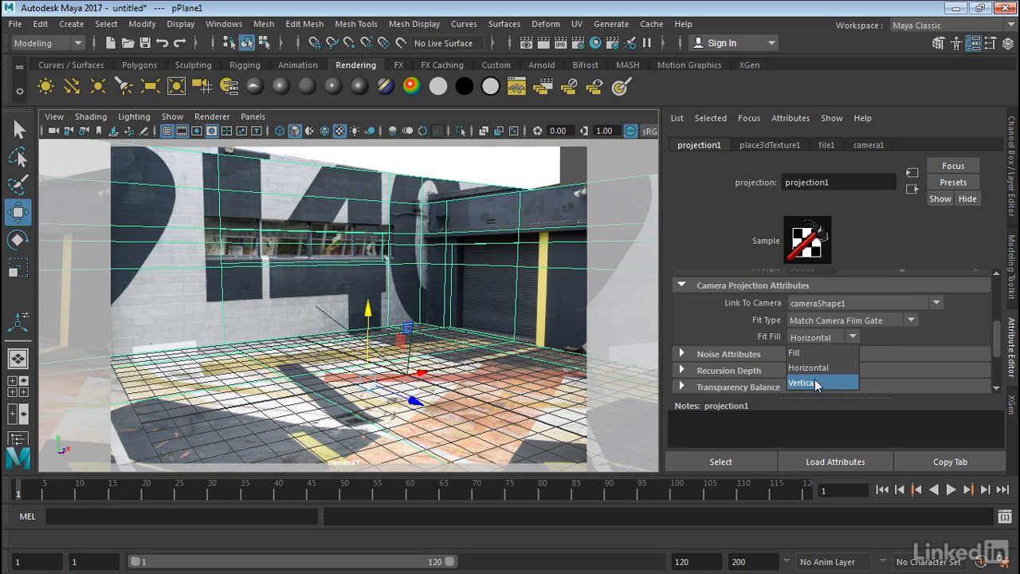
left_click(814, 384)
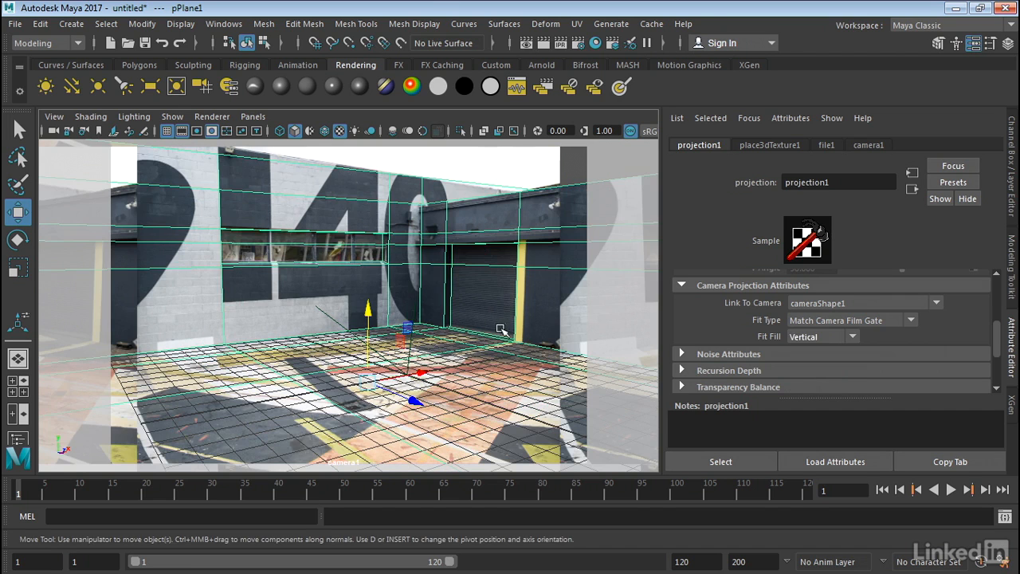
- Examine the photo projection on the building's walls, windows and garage door from several angles in the persp view
left_click(481, 164)
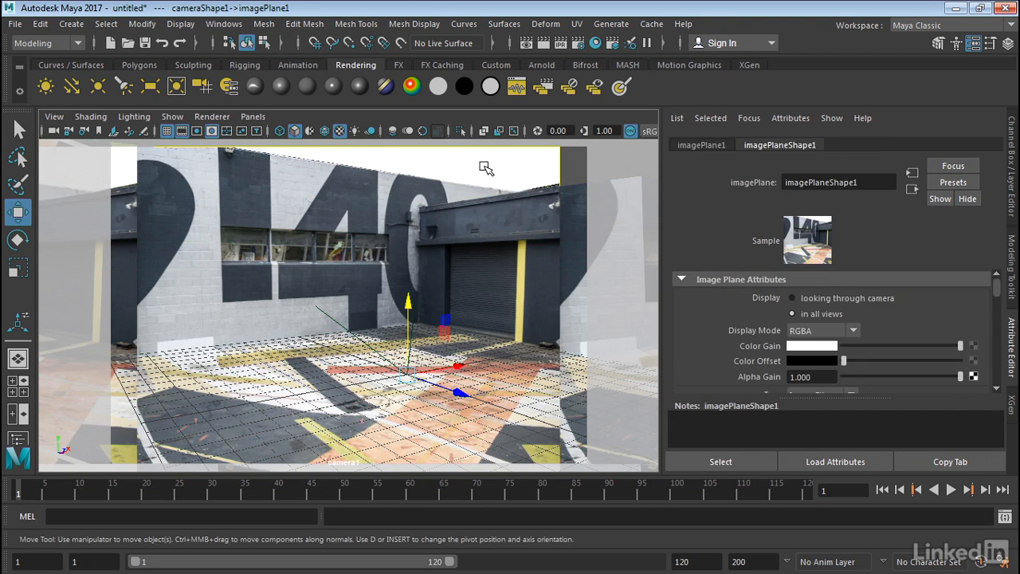
left_click(502, 231)
left_click(481, 177)
key("space")
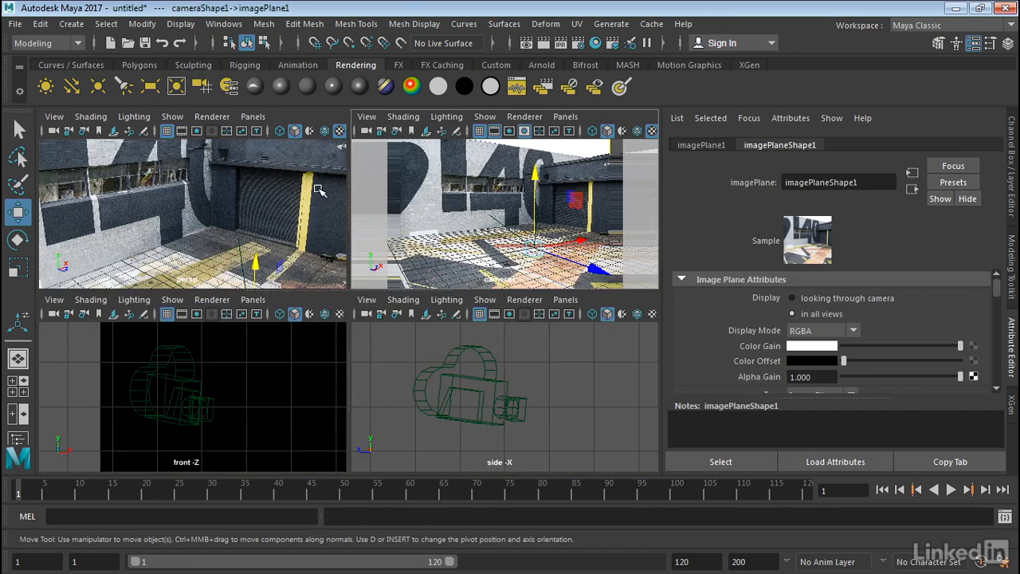
key("space")
left_click_drag(318, 208, 361, 263, "alt")
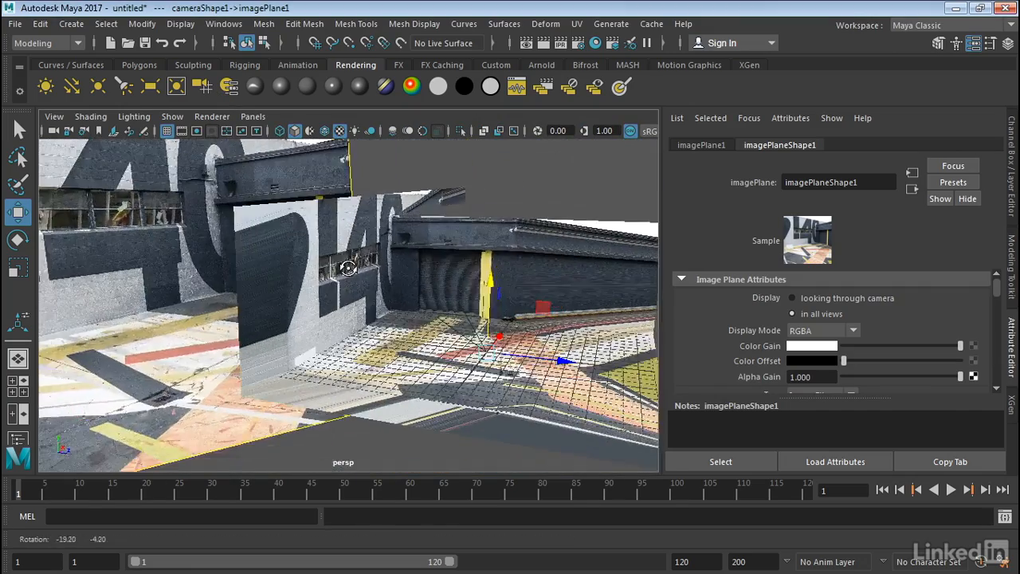
right_click_drag(360, 263, 581, 242, "alt")
middle_click_drag(581, 241, 533, 314, "alt")
left_click_drag(533, 314, 500, 278, "alt")
right_click_drag(501, 278, 462, 289, "alt")
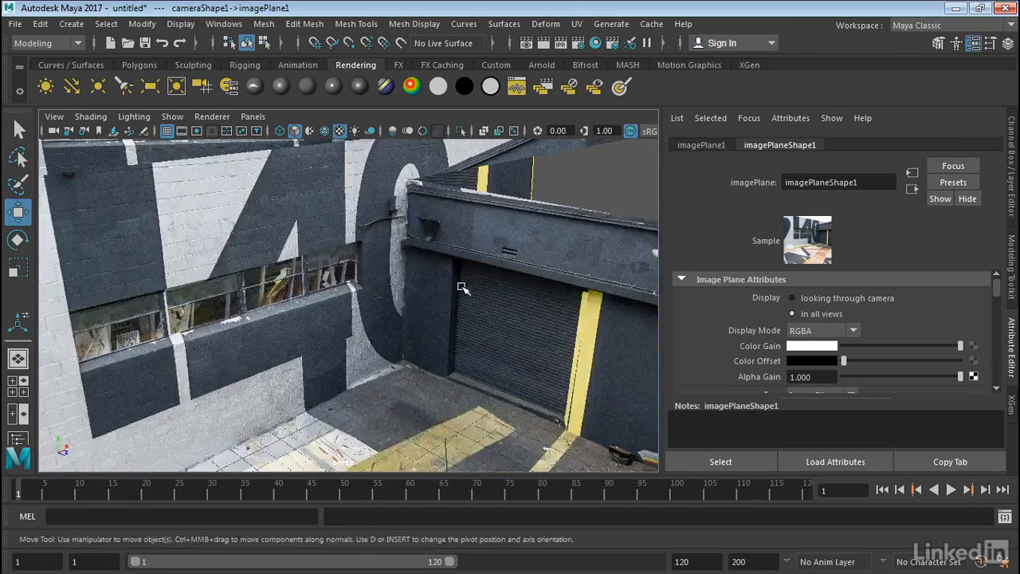
left_click_drag(463, 289, 458, 275, "alt")
right_click_drag(457, 276, 390, 276, "alt")
middle_click_drag(416, 266, 419, 289, "alt")
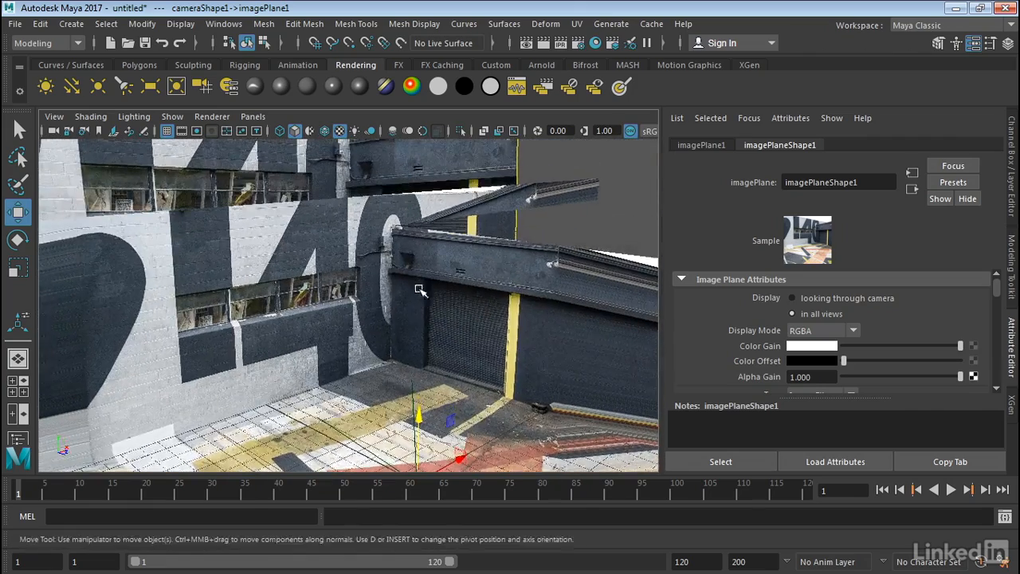
- Create a new camera and show its view maximized in place of the persp view
key("space")
key("space")
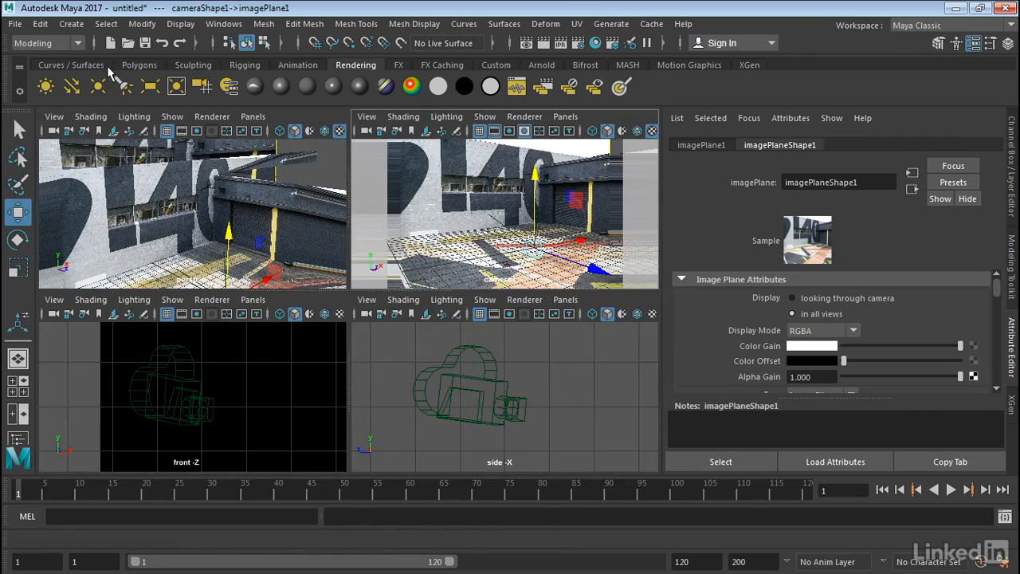
left_click(204, 82)
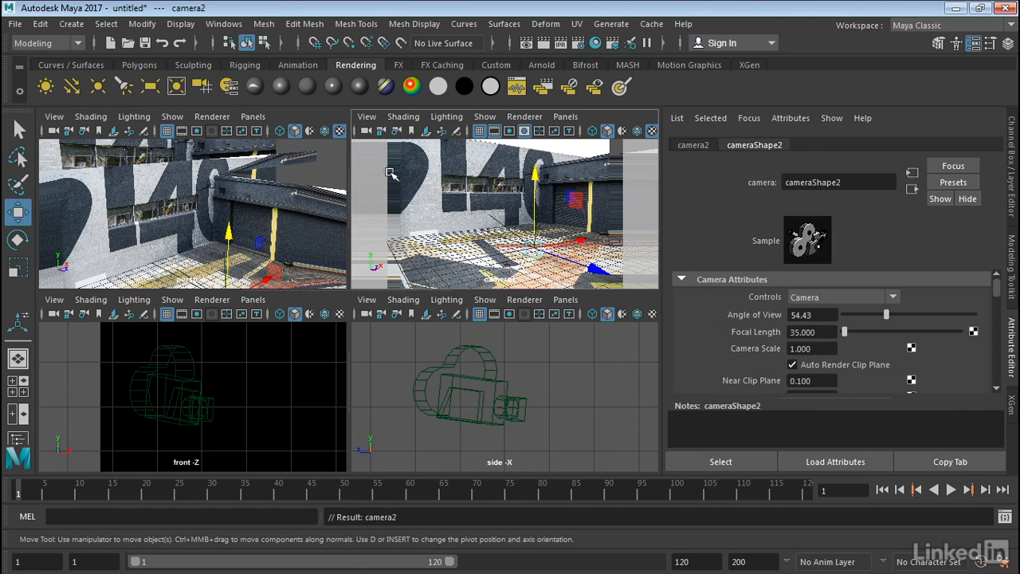
left_click(253, 117)
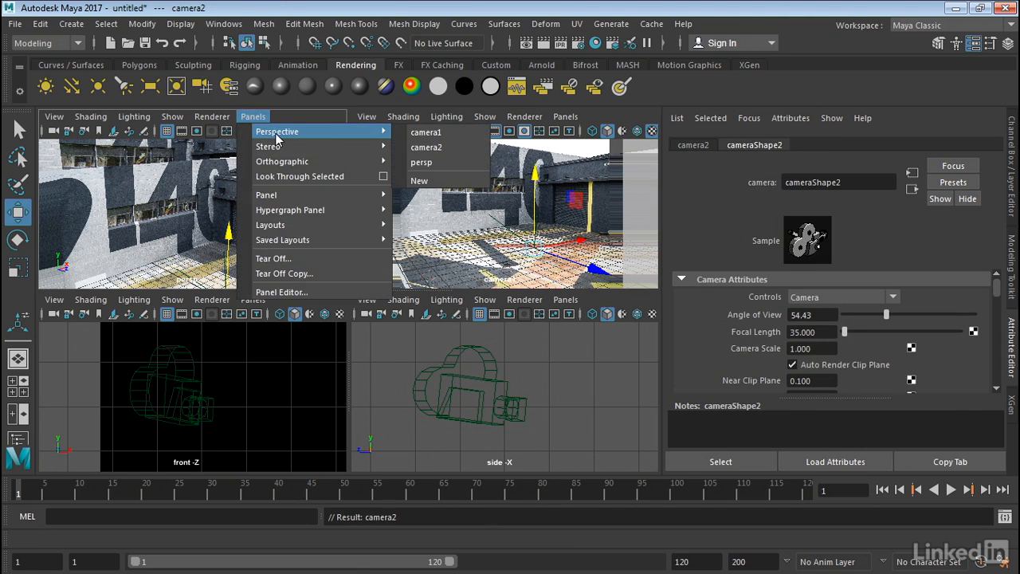
mouse_move(319, 135)
left_click(421, 137)
key("space")
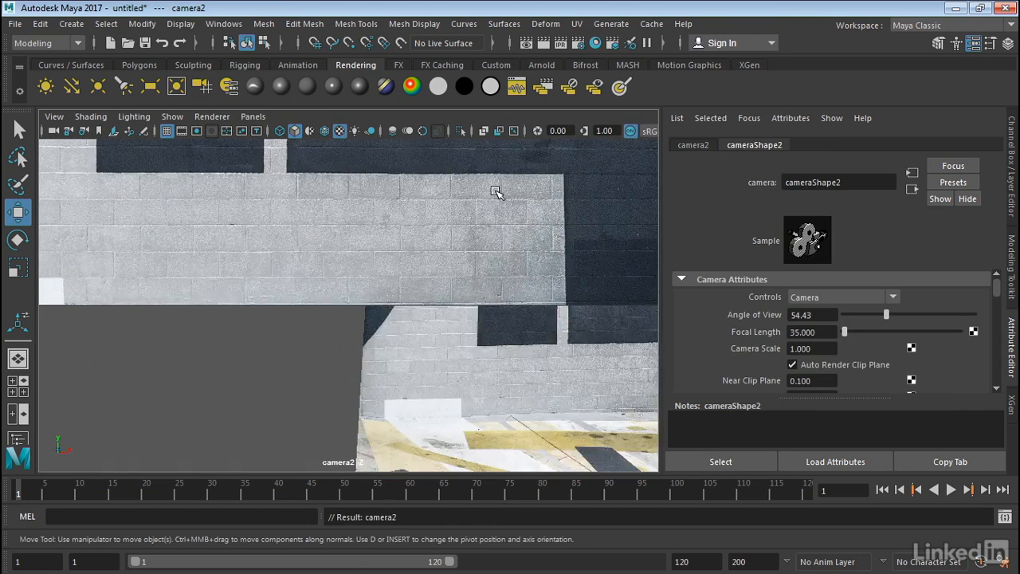
- Position the new camera to frame the window wall, garage door and painted ground
left_click_drag(497, 187, 478, 302, "alt")
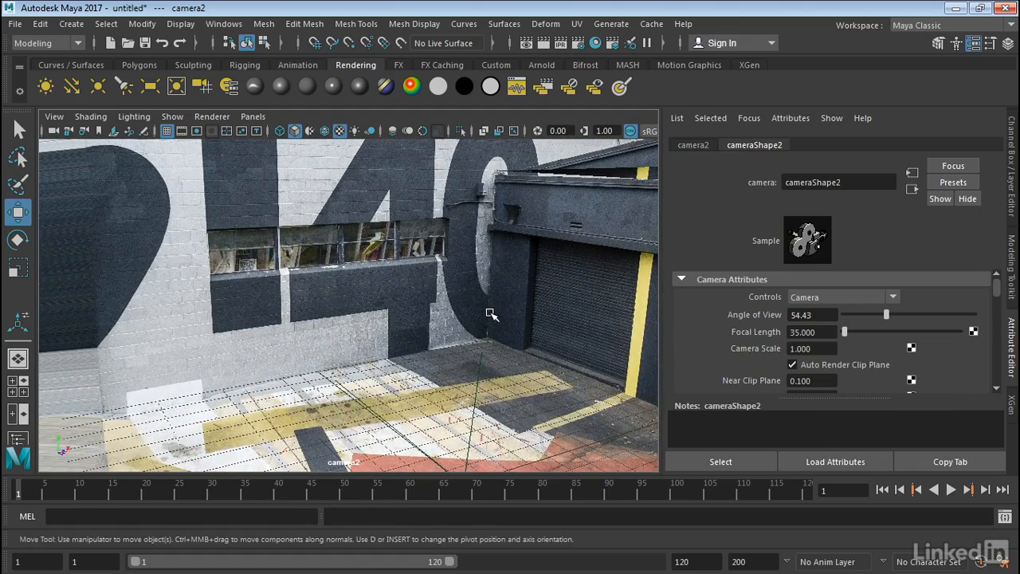
left_click_drag(577, 321, 494, 327, "alt")
middle_click_drag(493, 328, 414, 293, "alt")
right_click_drag(414, 293, 478, 294, "alt")
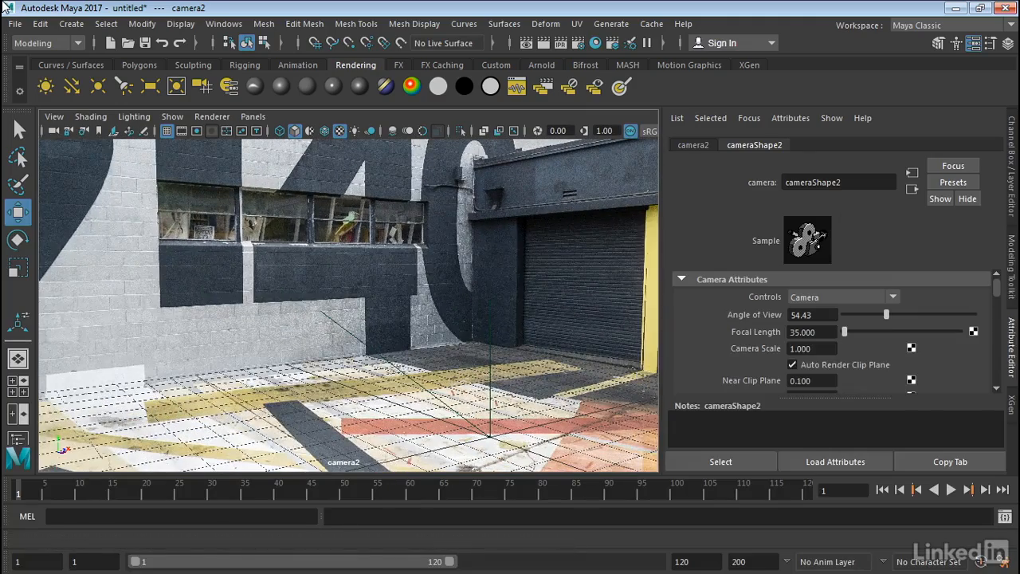
- Import CamMatch_Car.ma into the scene and show the Channel Box beside the camera2 view of the car
left_click(18, 24)
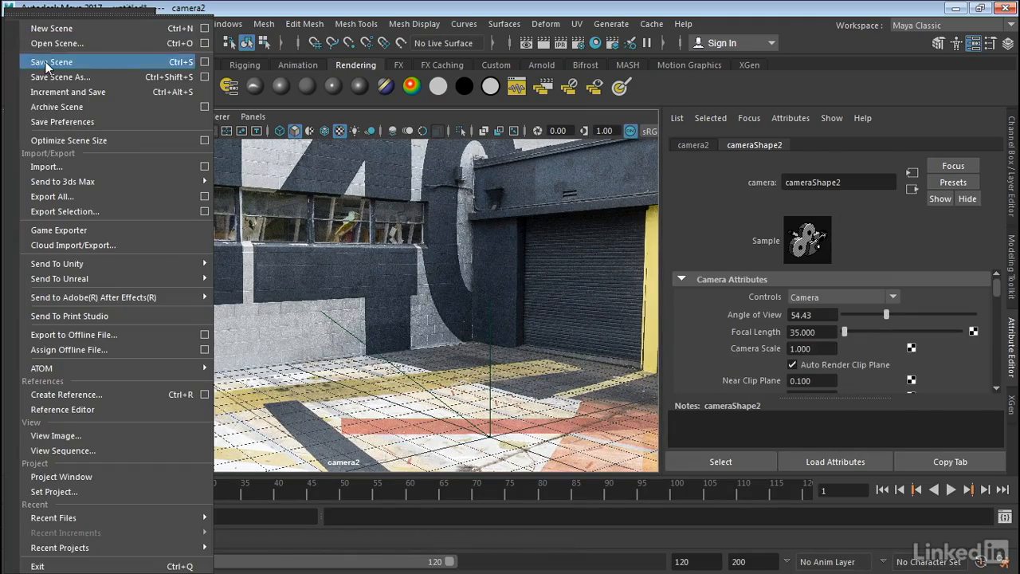
left_click(48, 166)
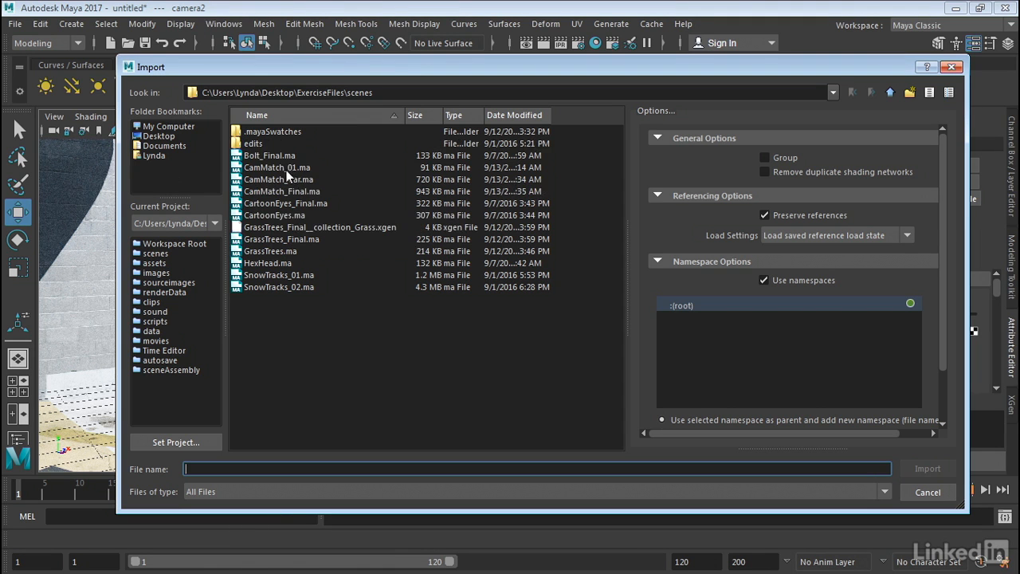
left_click(286, 178)
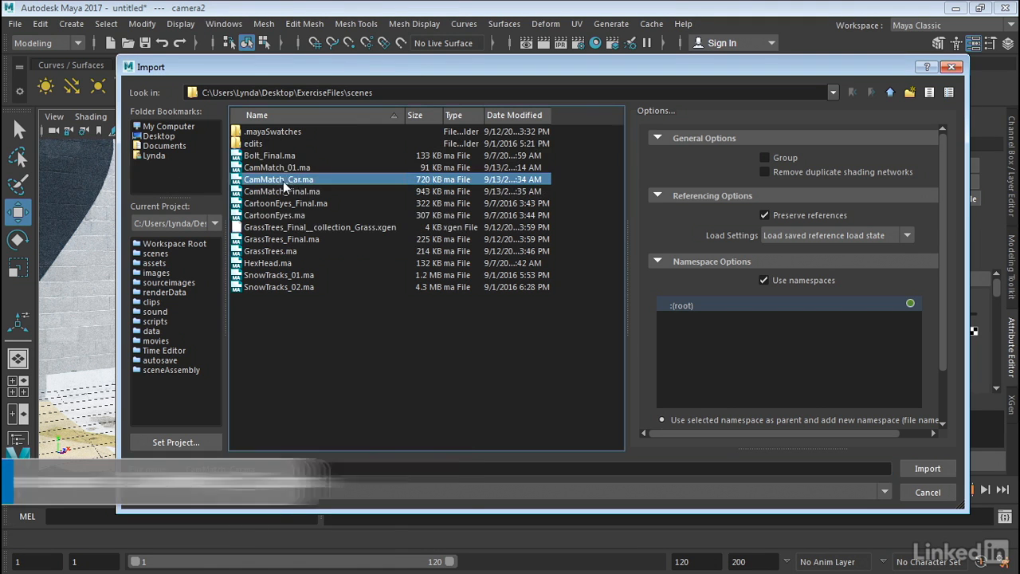
left_click(936, 468)
mouse_move(458, 300)
right_mouse_down("alt")
mouse_move(426, 301)
mouse_move(448, 296)
right_mouse_up("alt")
left_click(1008, 174)
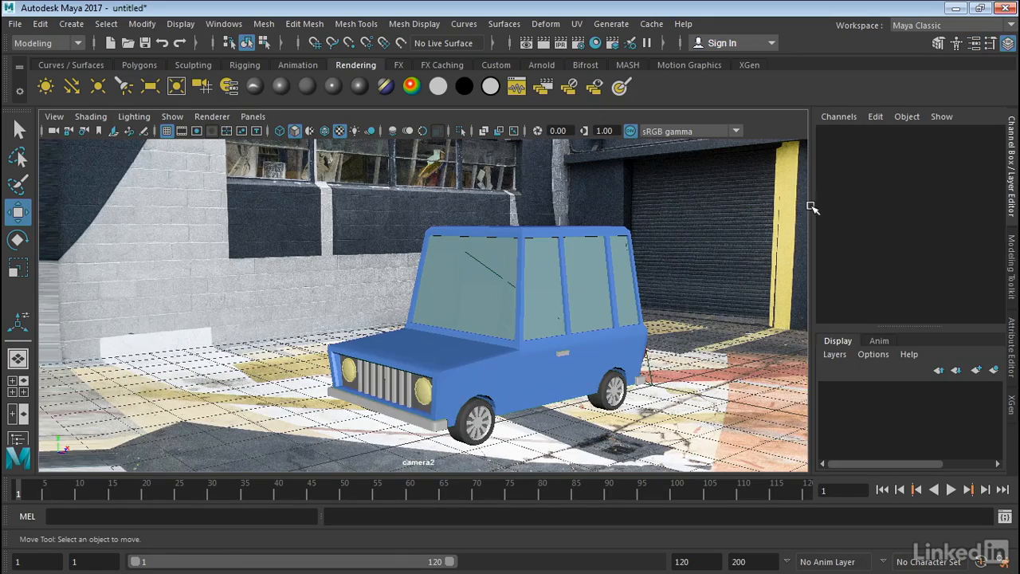
left_click_drag(536, 260, 512, 253, "alt")
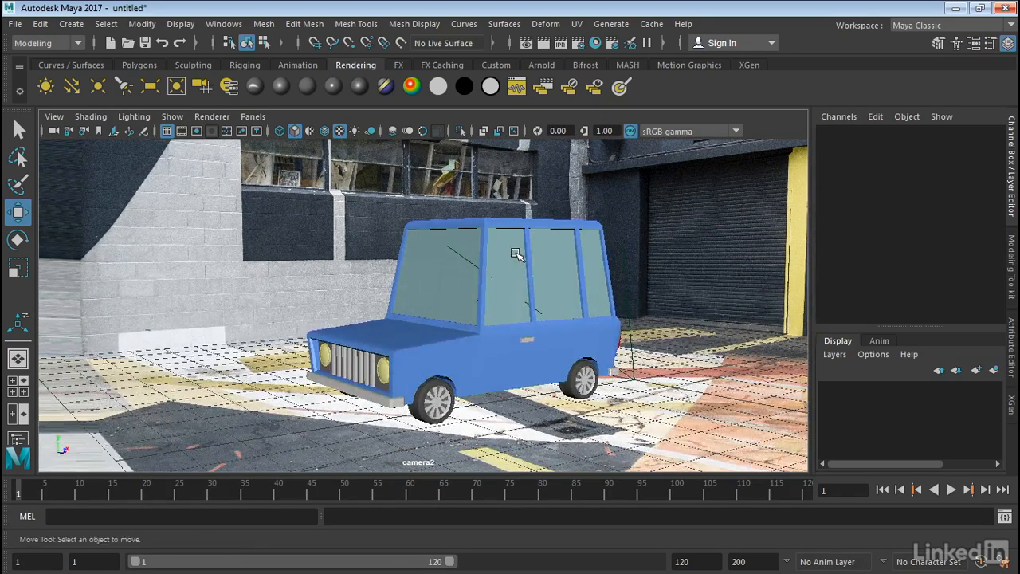